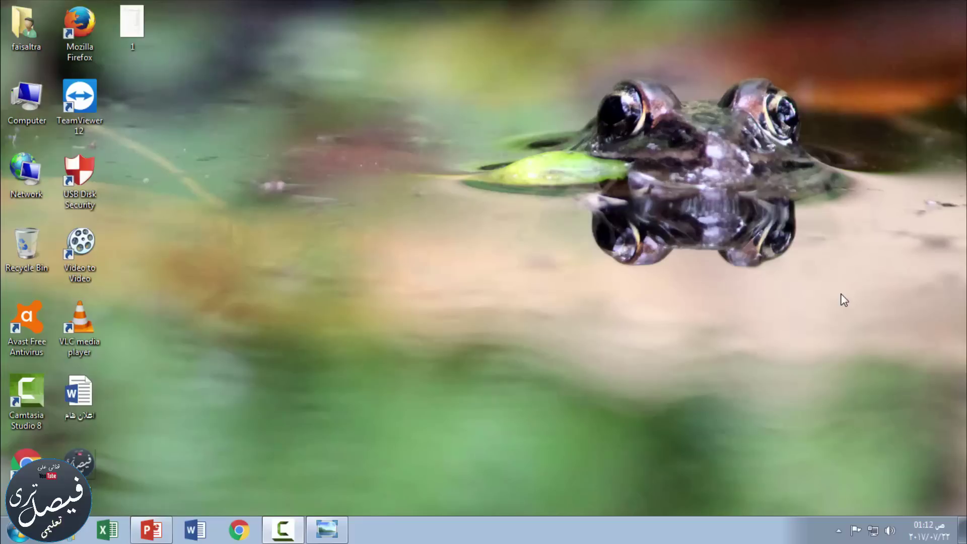
# Restore the Photo Viewer window showing the scanned Arabic grade form, image 1.
pyautogui.click(333, 534)
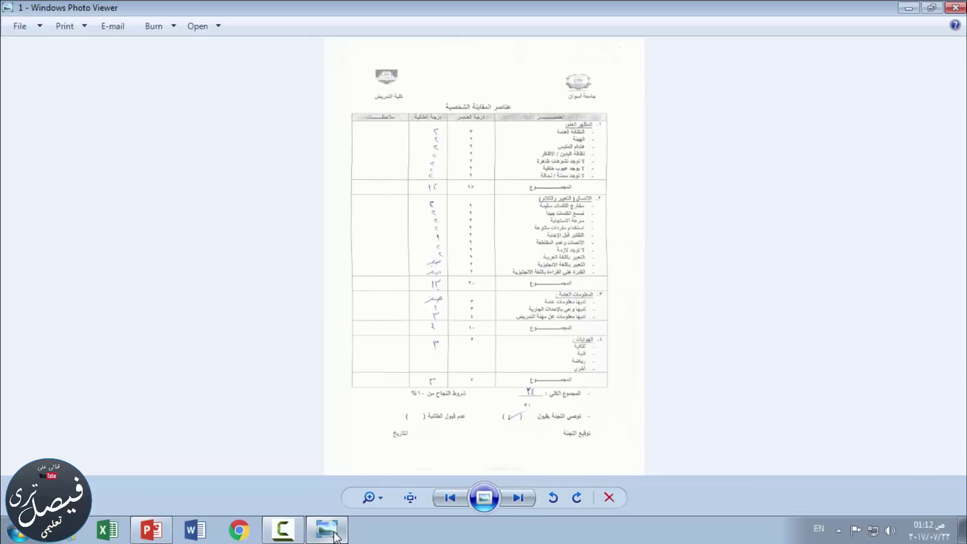
# Minimize the Photo Viewer window with the scanned form.
pyautogui.click(334, 537)
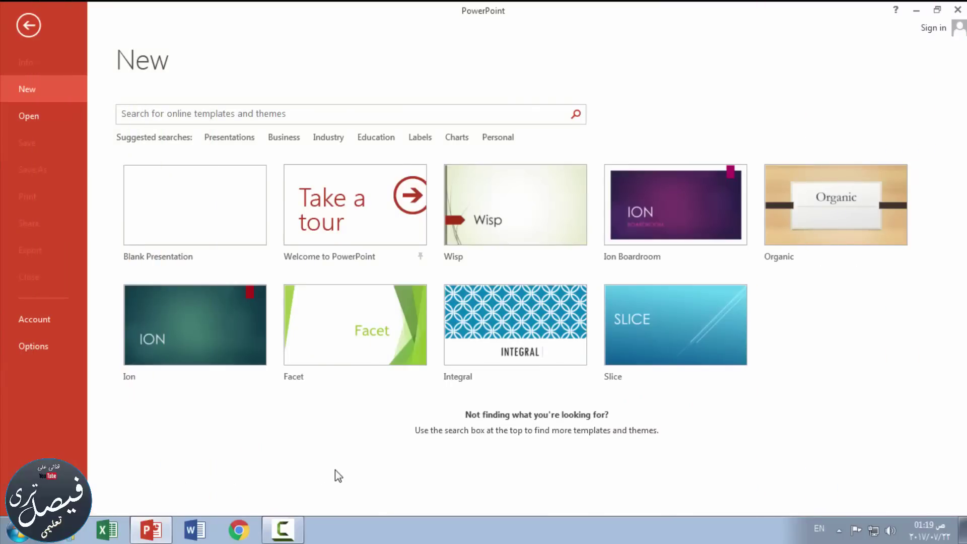
# Create a blank presentation and switch its first slide to the Blank layout.
pyautogui.click(139, 205)
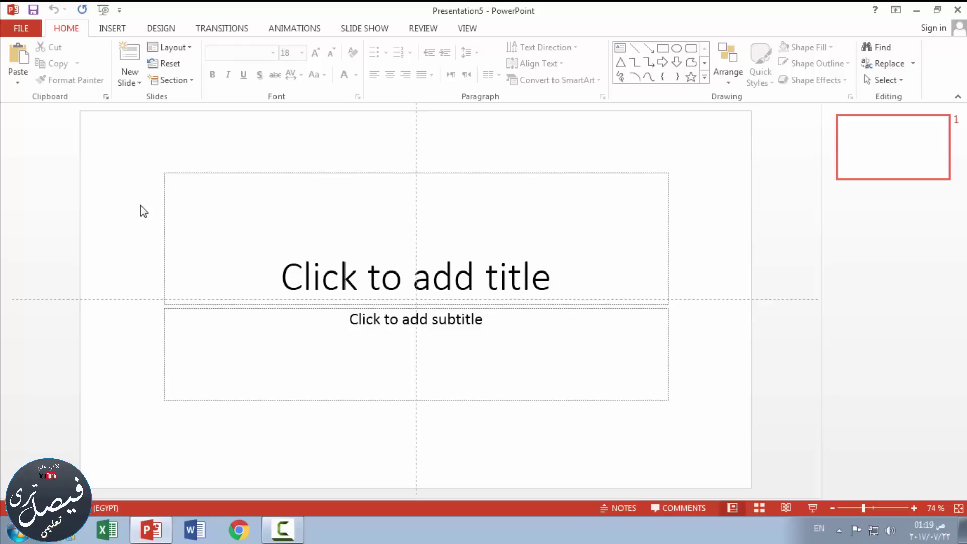
pyautogui.click(186, 46)
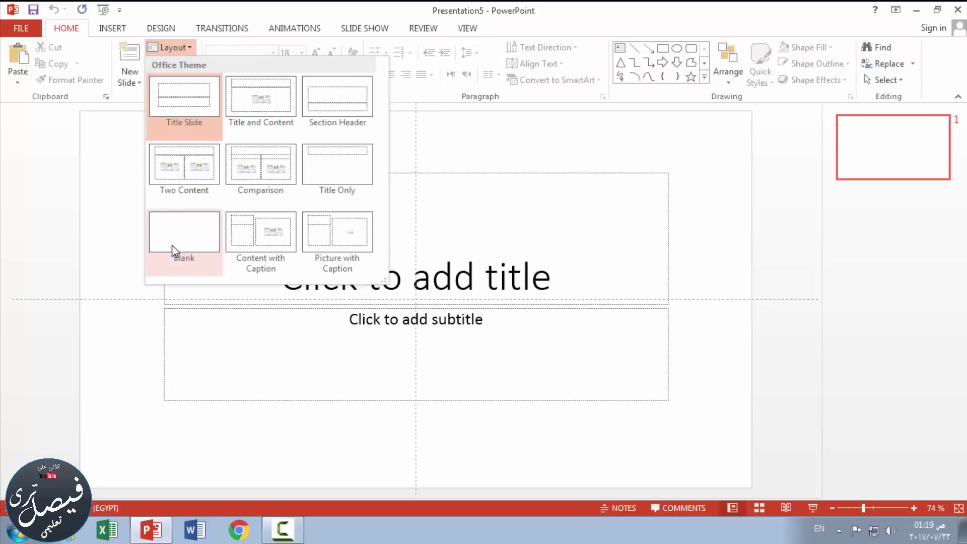
pyautogui.click(183, 255)
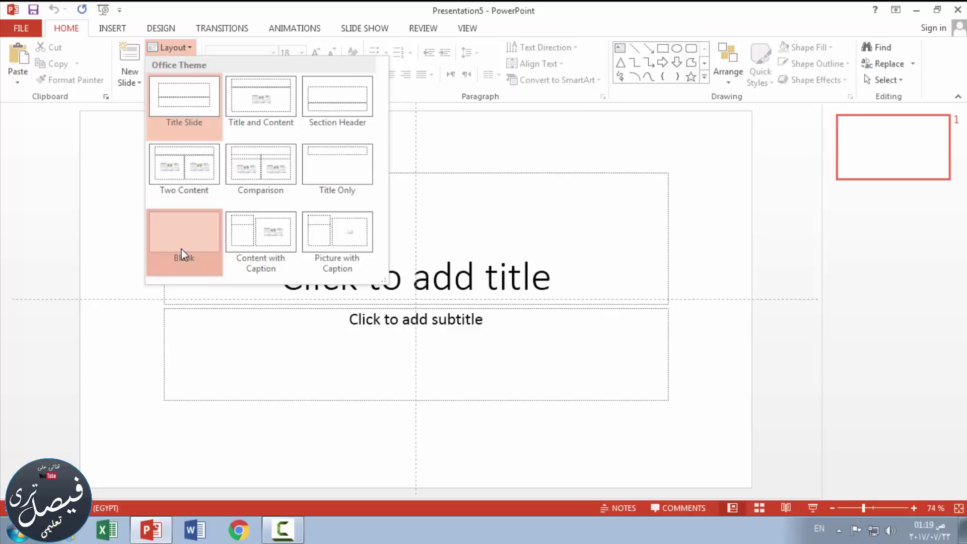
# Set a custom slide size of A4 Paper in portrait orientation, maximizing content to fit.
pyautogui.click(159, 31)
pyautogui.click(850, 81)
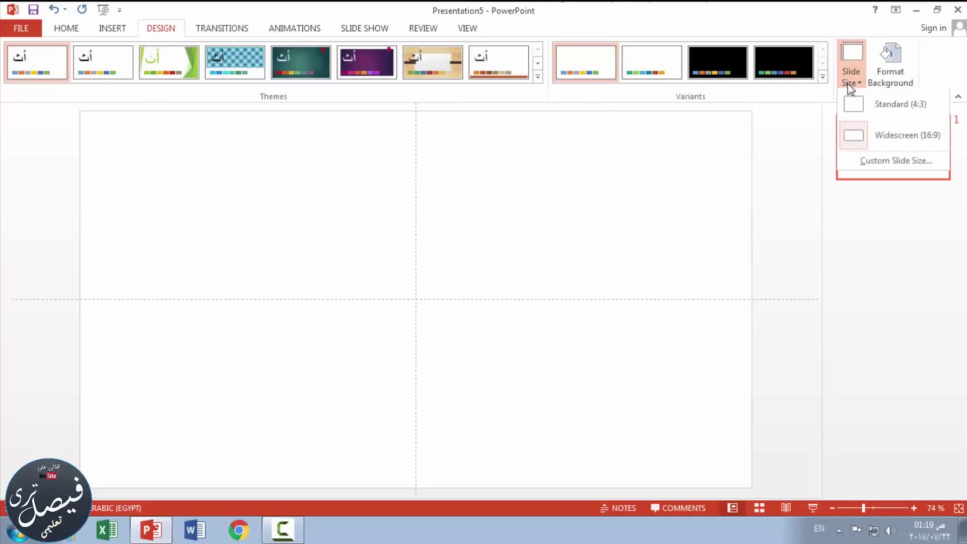
pyautogui.click(873, 160)
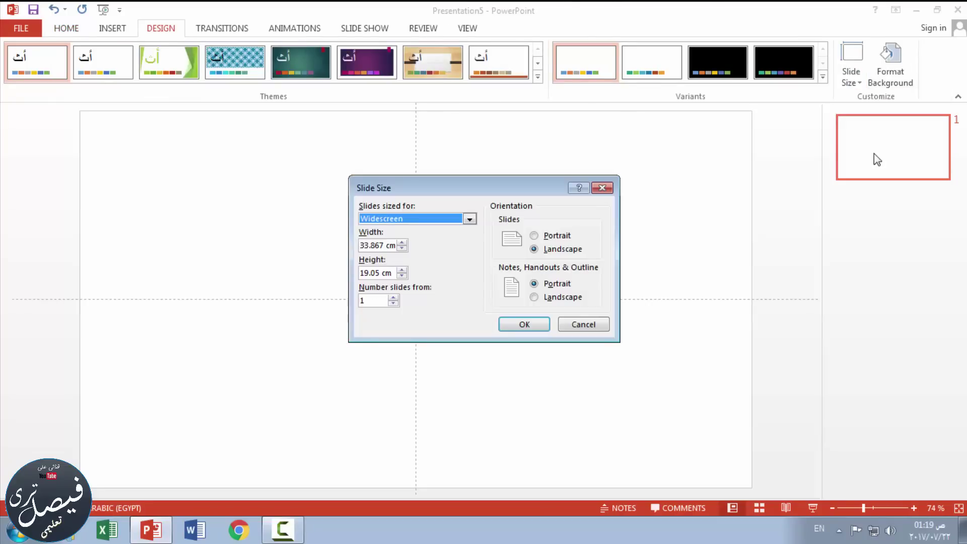
pyautogui.click(535, 236)
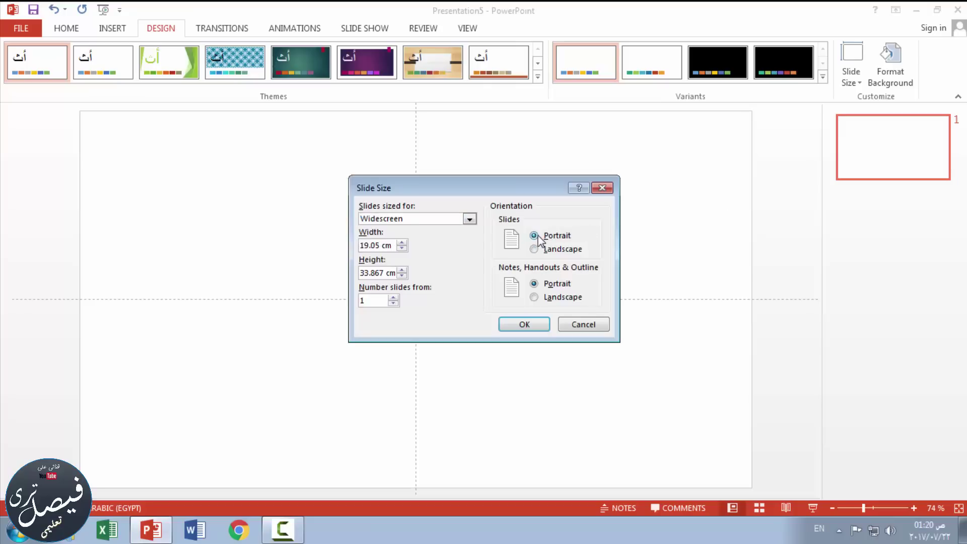
pyautogui.click(472, 223)
pyautogui.click(409, 283)
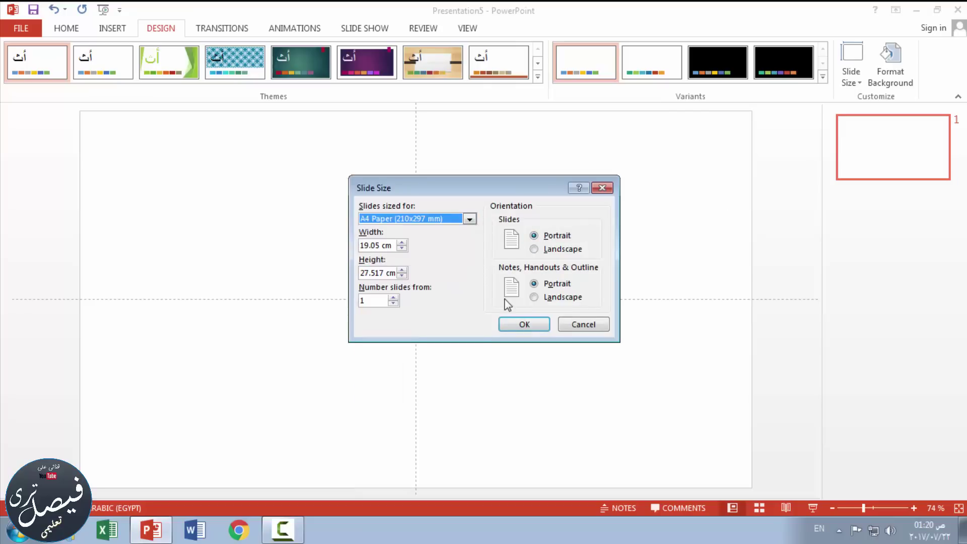
pyautogui.click(522, 330)
pyautogui.click(511, 357)
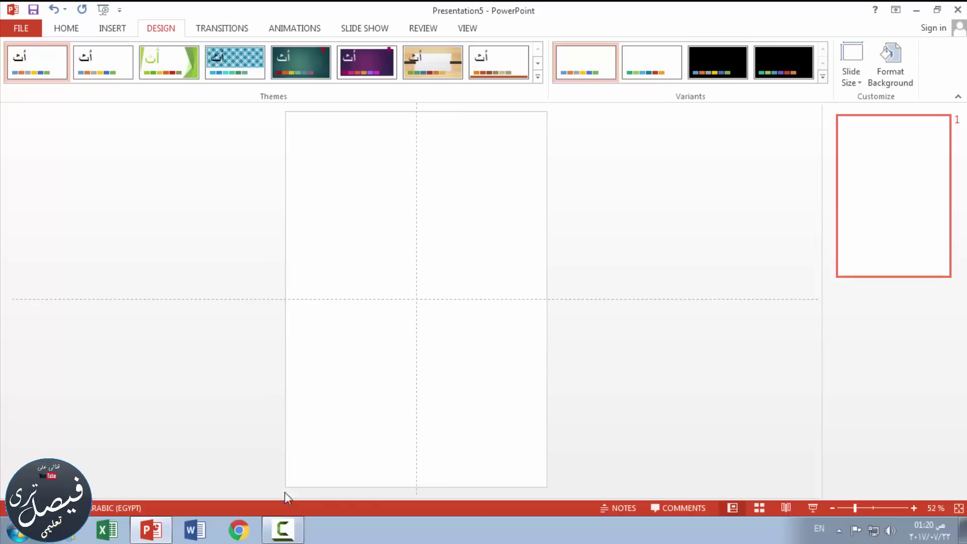
# Set the slide background to a picture fill using the scanned form image 1.
pyautogui.click(902, 76)
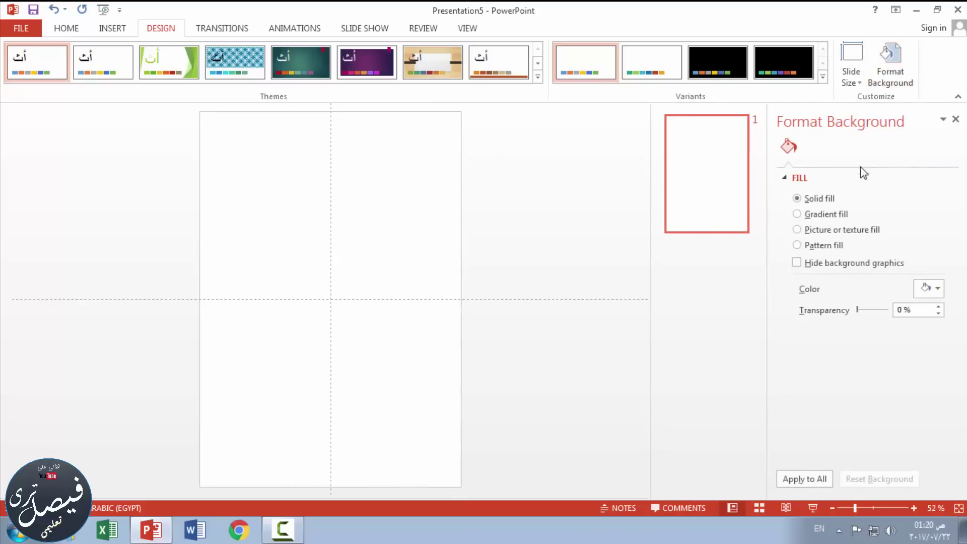
pyautogui.click(824, 231)
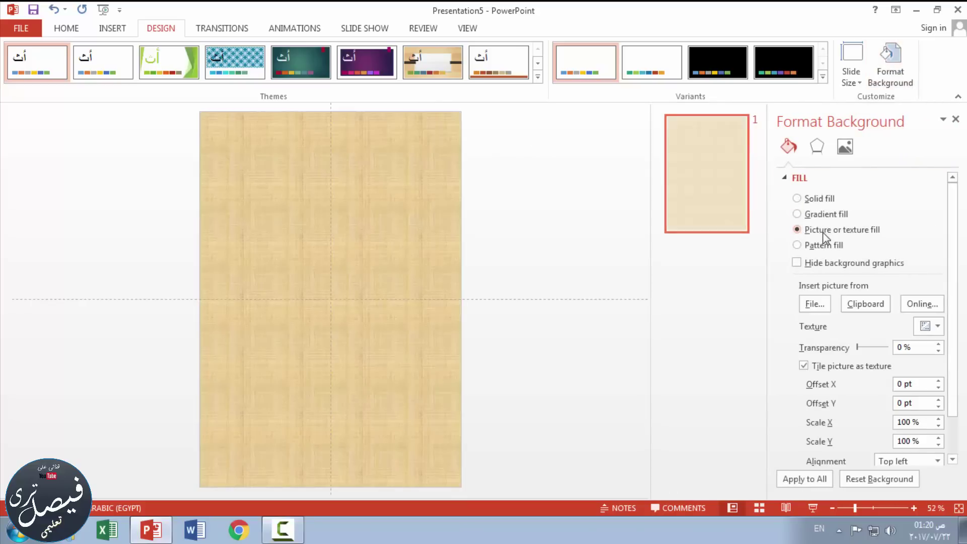
pyautogui.click(814, 304)
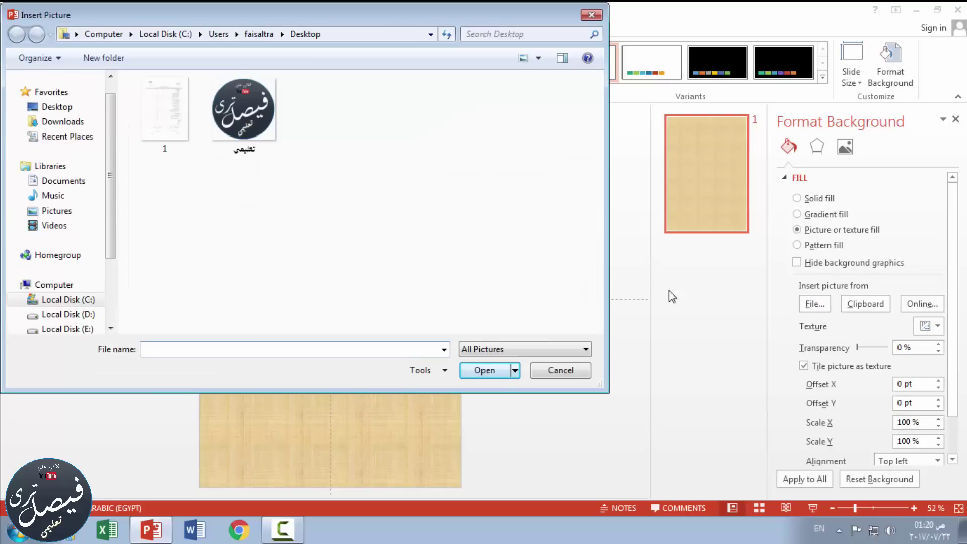
pyautogui.doubleClick(162, 130)
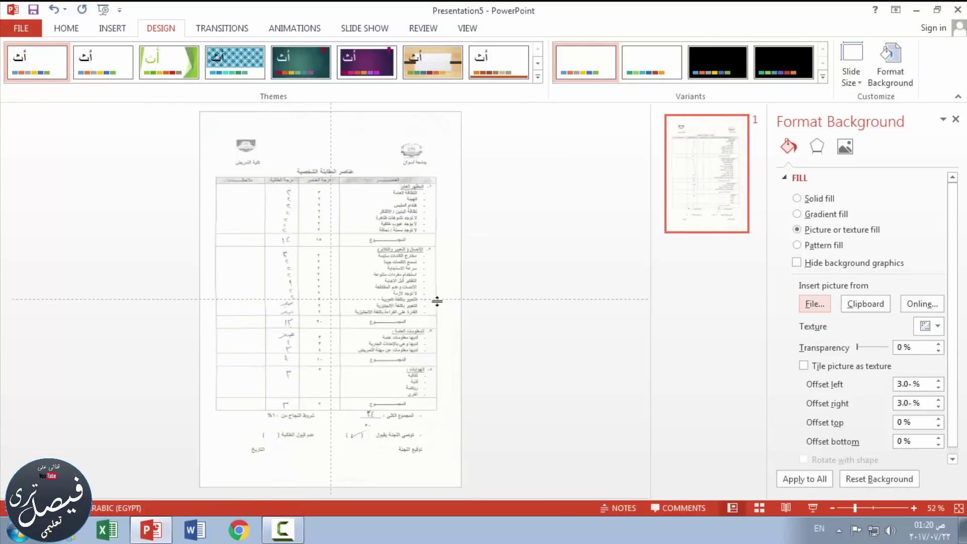
# Zoom the slide to 100% and scroll through the form to inspect it.
pyautogui.click(913, 507)
pyautogui.click(912, 507)
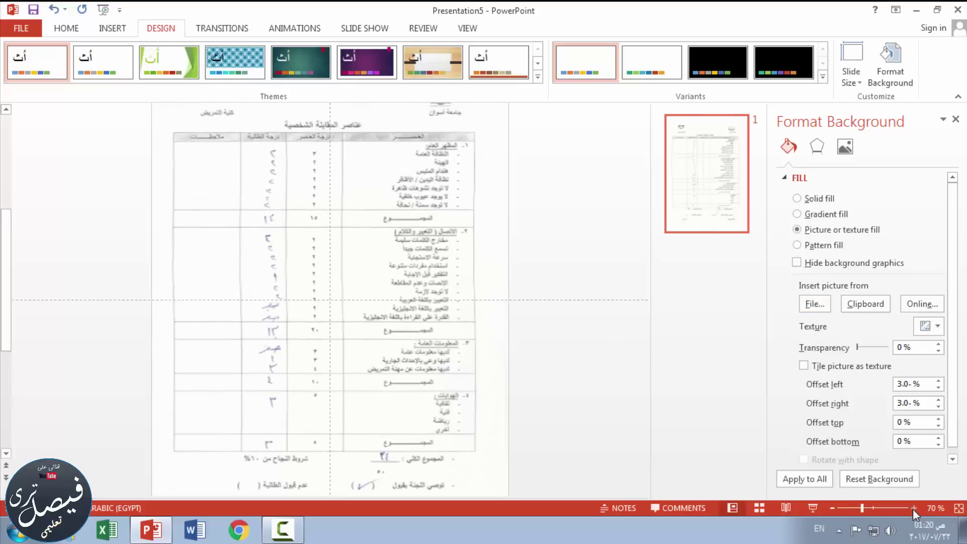
pyautogui.click(913, 508)
pyautogui.click(913, 508)
pyautogui.click(912, 507)
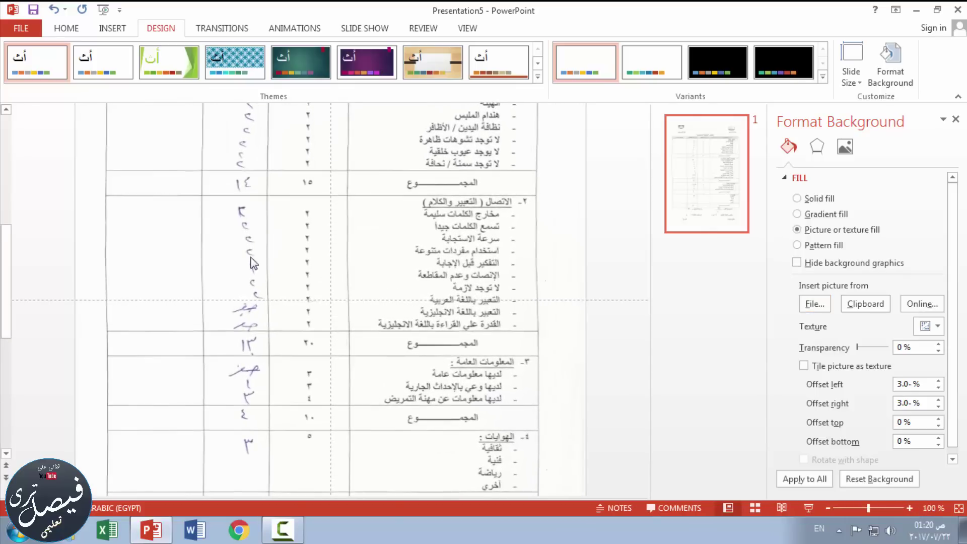
pyautogui.scroll(3, 248, 257)
pyautogui.scroll(-1, 248, 256)
pyautogui.scroll(-4, 247, 257)
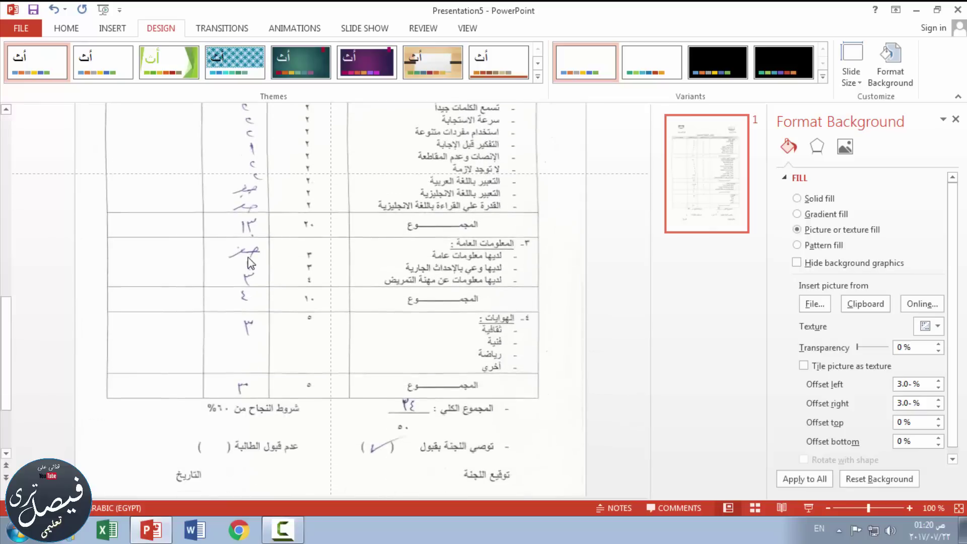
pyautogui.scroll(-1, 248, 257)
pyautogui.scroll(2, 247, 257)
pyautogui.scroll(2, 248, 257)
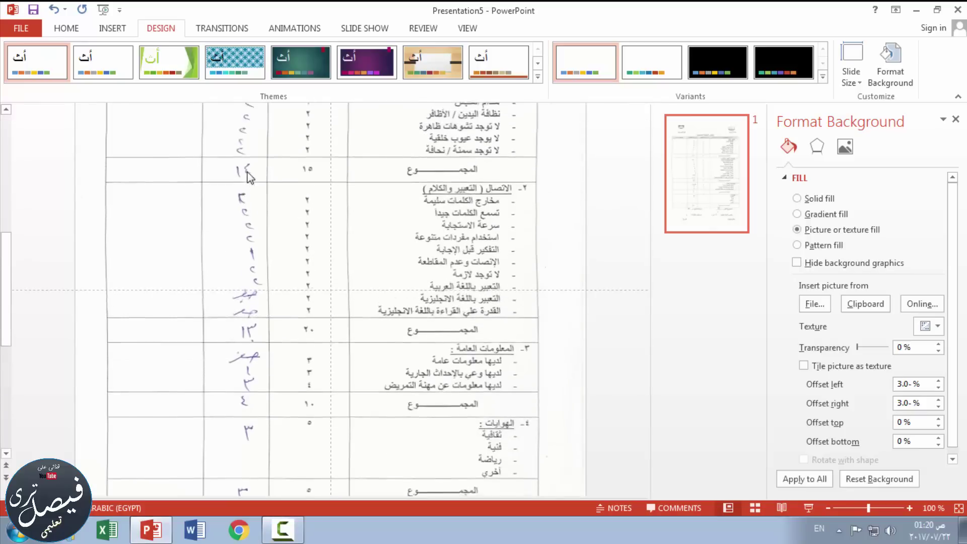
pyautogui.scroll(3, 249, 180)
pyautogui.scroll(1, 248, 180)
pyautogui.scroll(-3, 247, 180)
pyautogui.scroll(-4, 247, 180)
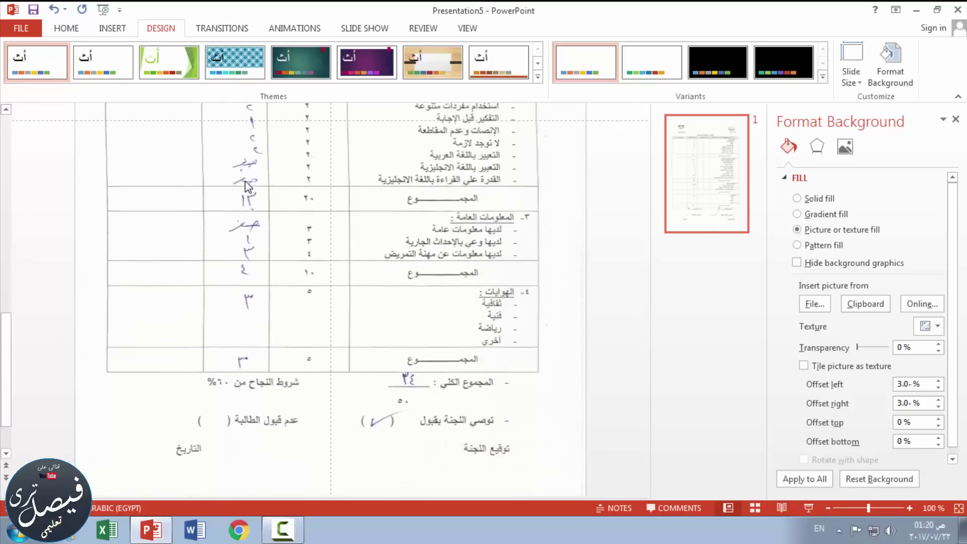
pyautogui.scroll(-1, 254, 292)
pyautogui.scroll(3, 262, 408)
pyautogui.scroll(3, 252, 324)
pyautogui.scroll(2, 252, 324)
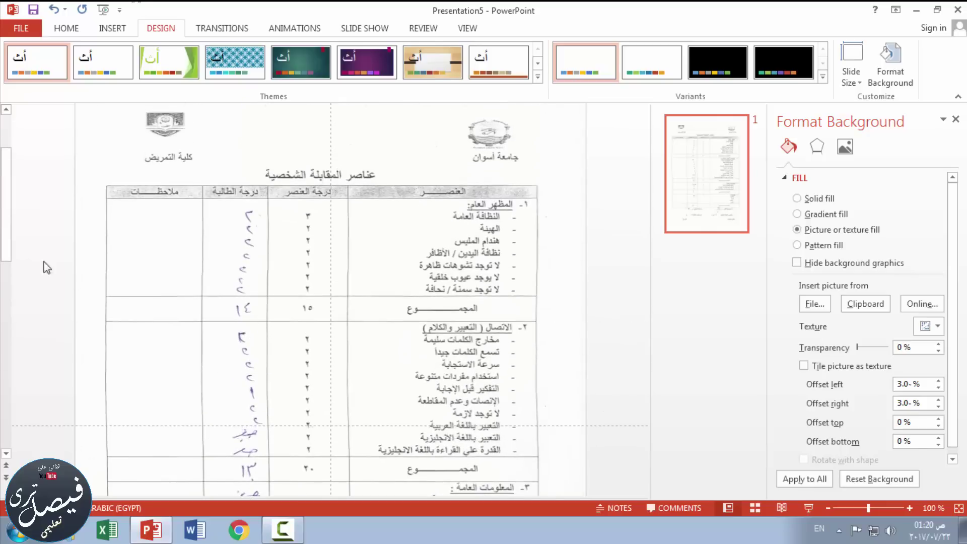
# Draw a rectangle over the first section's handwritten grades.
pyautogui.click(111, 30)
pyautogui.click(238, 81)
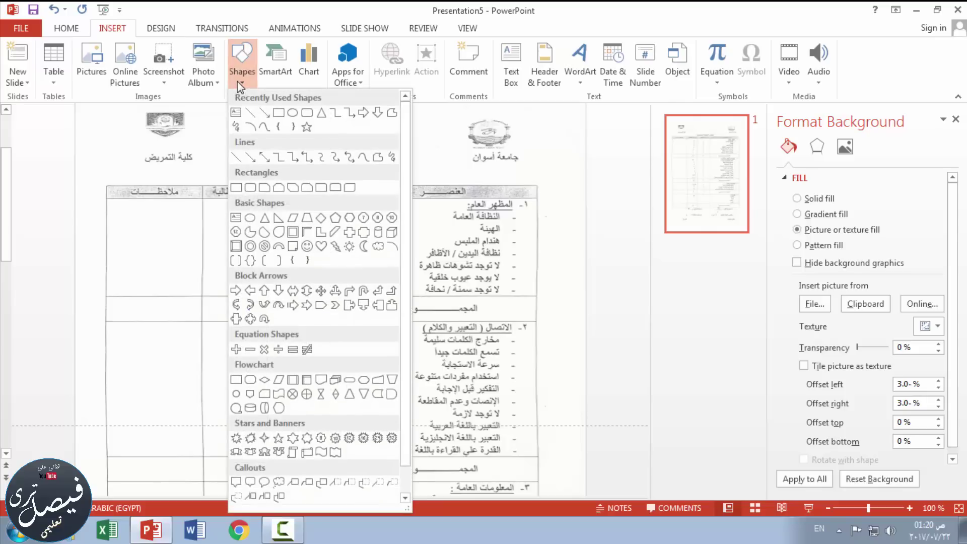
pyautogui.click(278, 112)
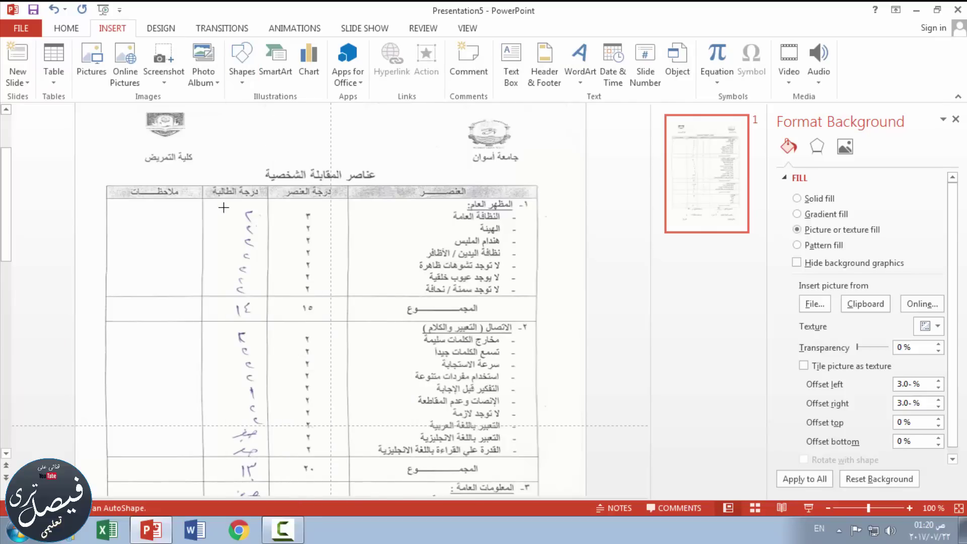
pyautogui.moveTo(224, 207)
pyautogui.mouseDown()
pyautogui.moveTo(262, 264)
pyautogui.moveTo(263, 292)
pyautogui.mouseUp()
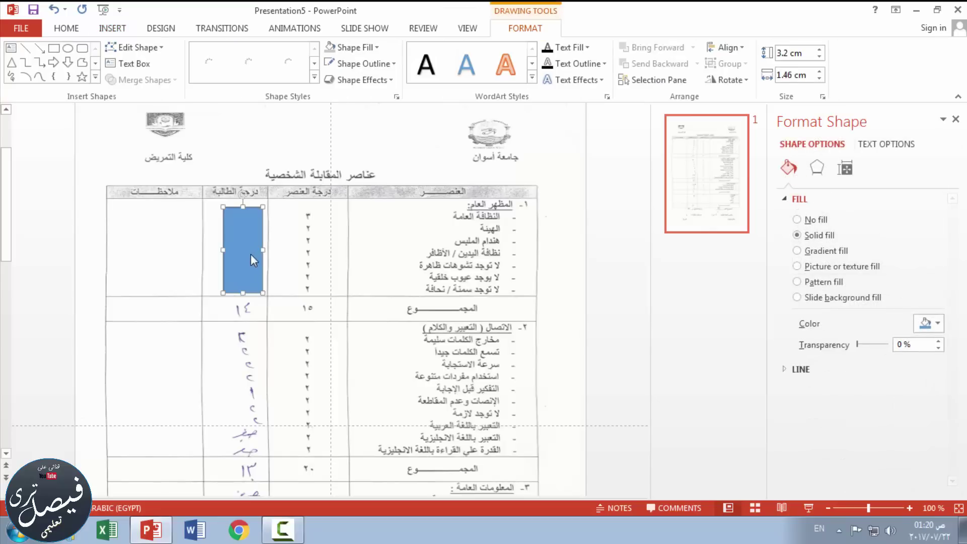
# Fill the rectangle with the scan's paper colour sampled by the eyedropper.
pyautogui.click(359, 48)
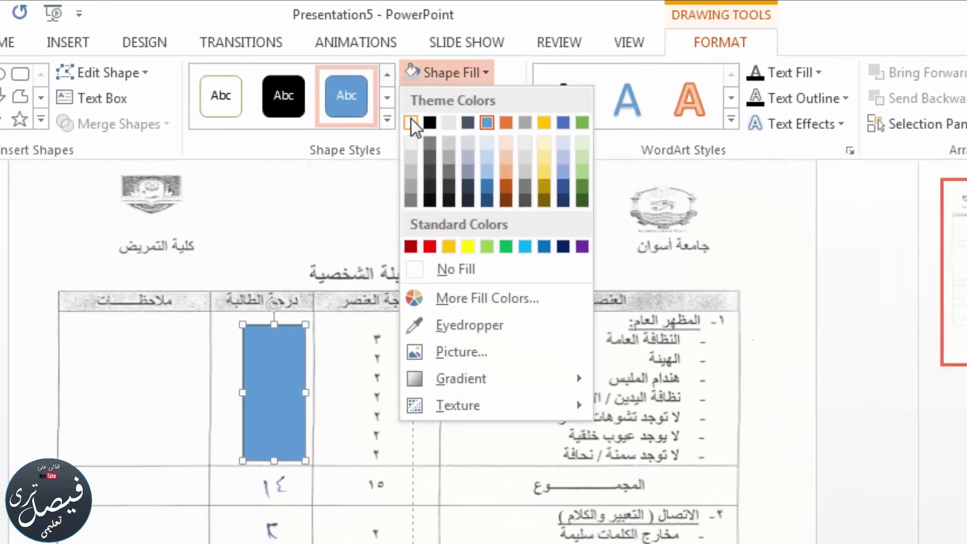
pyautogui.click(411, 121)
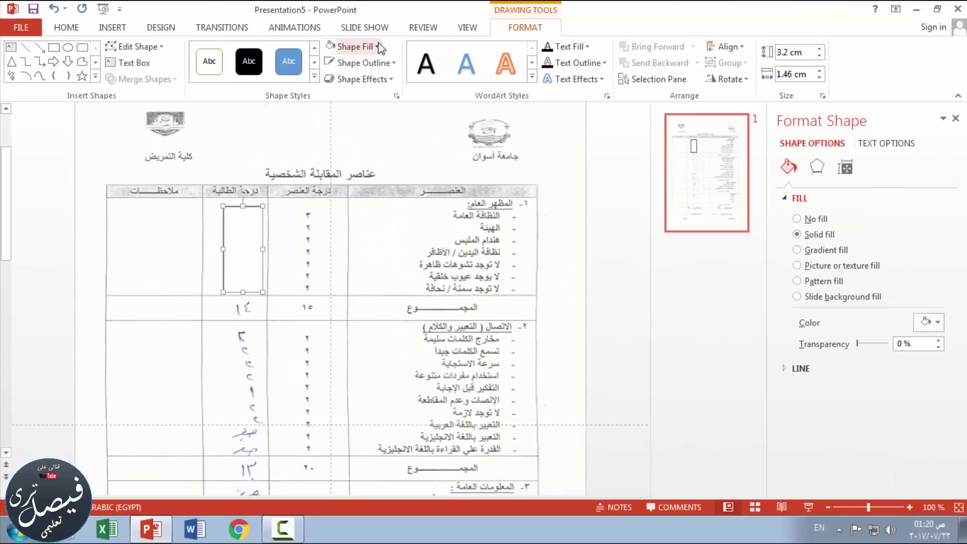
pyautogui.click(379, 44)
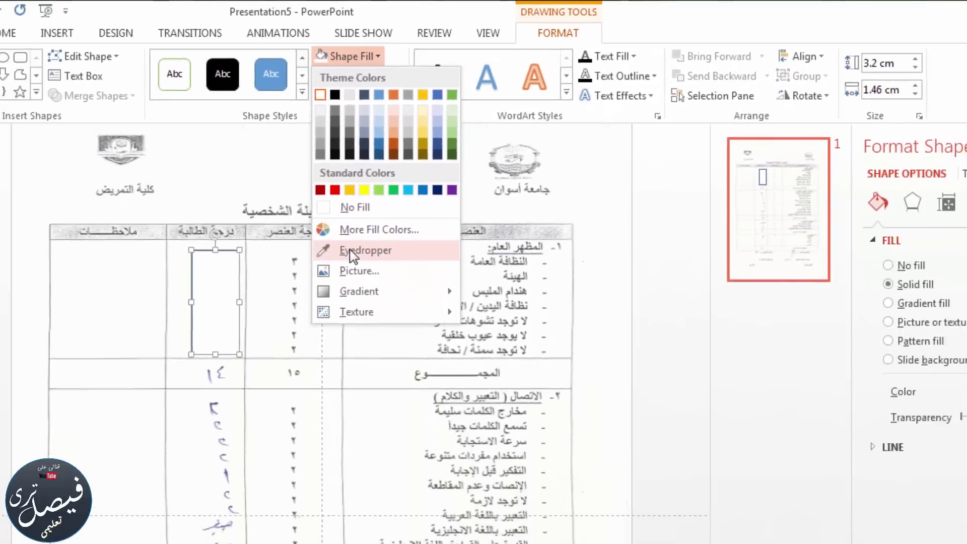
pyautogui.click(324, 373)
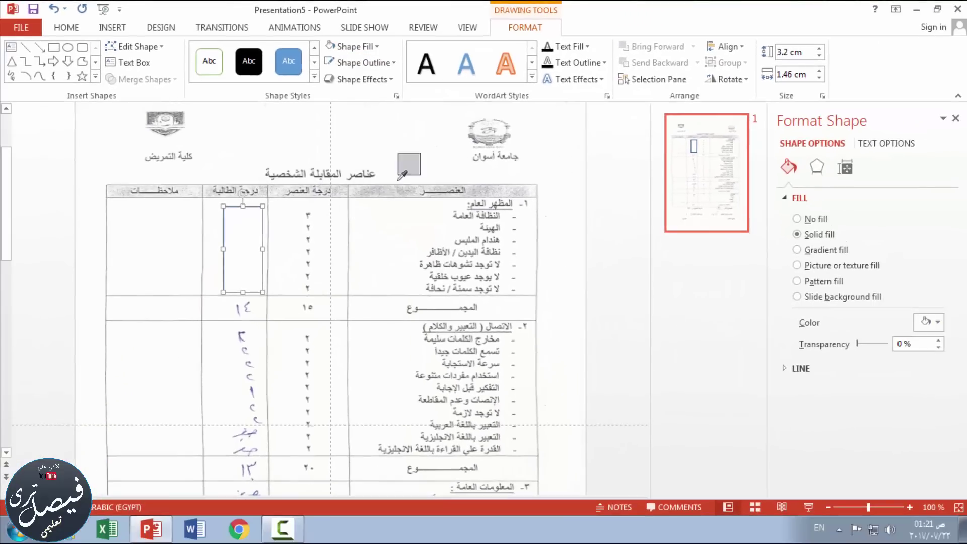
pyautogui.click(399, 139)
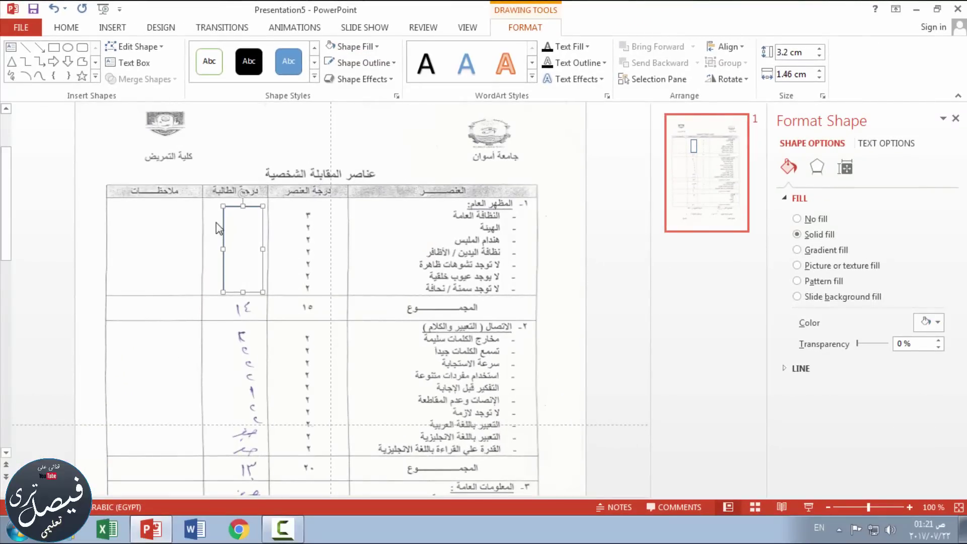
pyautogui.click(379, 252)
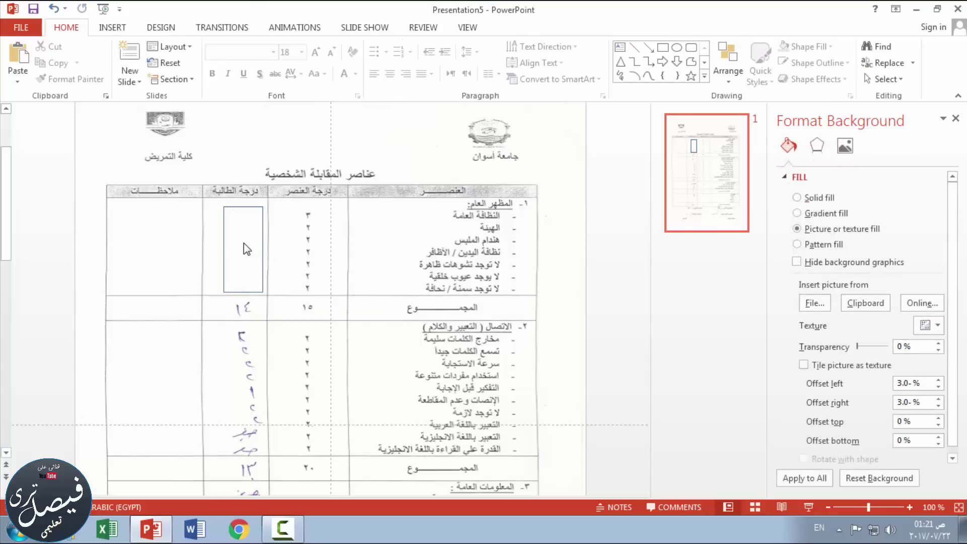
# Match the rectangle's outline to the paper colour using the eyedropper.
pyautogui.click(244, 250)
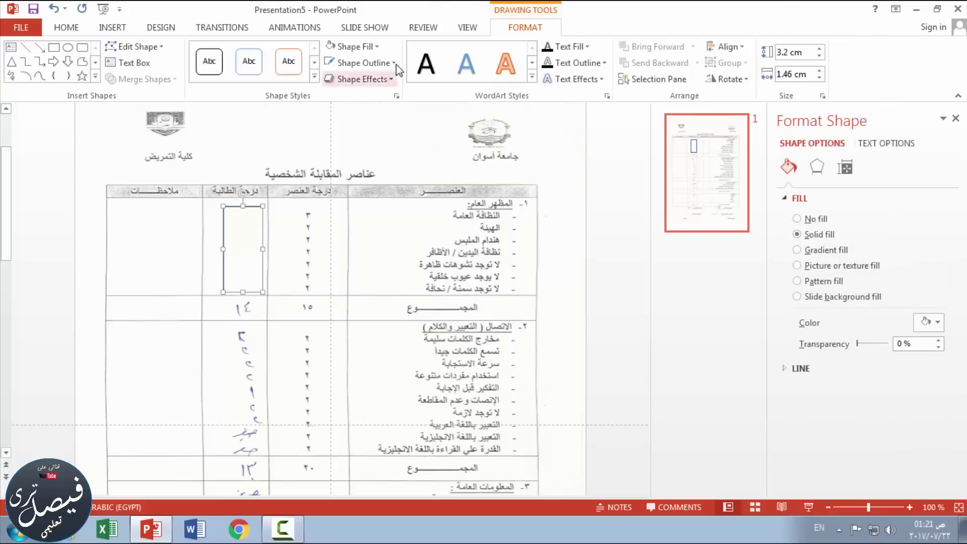
pyautogui.click(394, 63)
pyautogui.click(340, 252)
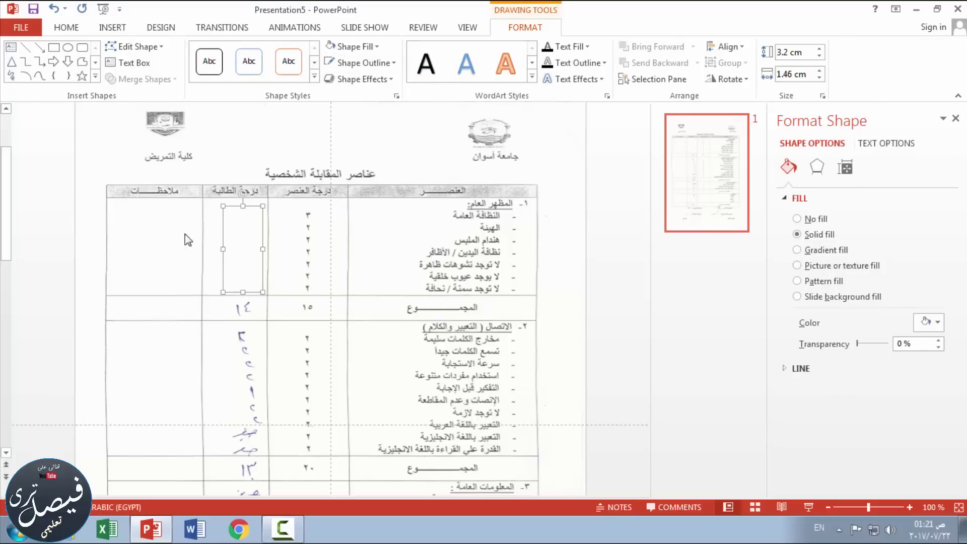
pyautogui.click(225, 247)
pyautogui.press('Escape')
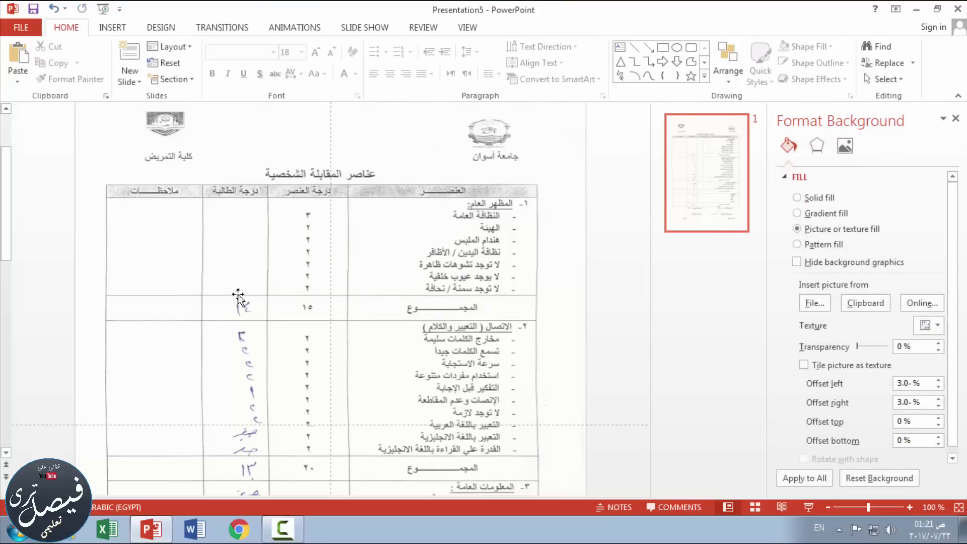
# Move the white rectangle over the first section's handwritten grades and nudge it down.
pyautogui.moveTo(249, 254)
pyautogui.mouseDown()
pyautogui.moveTo(363, 222)
pyautogui.moveTo(401, 235)
pyautogui.mouseUp()
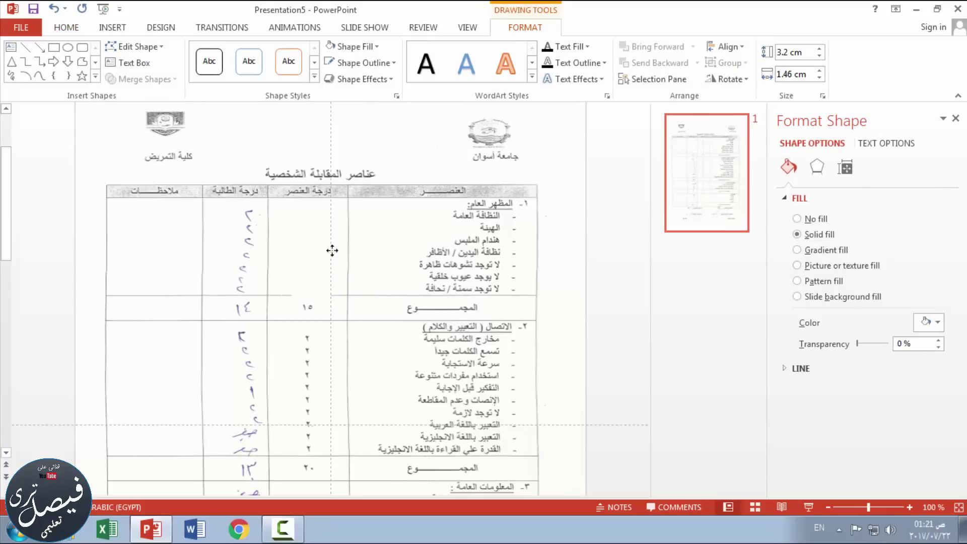
pyautogui.moveTo(401, 235); pyautogui.dragTo(238, 248)
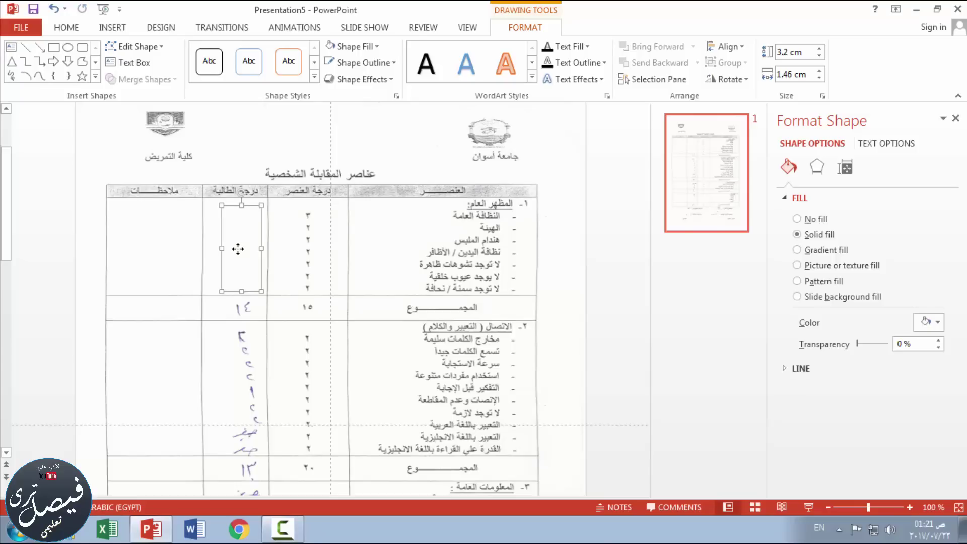
pyautogui.hotkey('ctrl', 'Down')
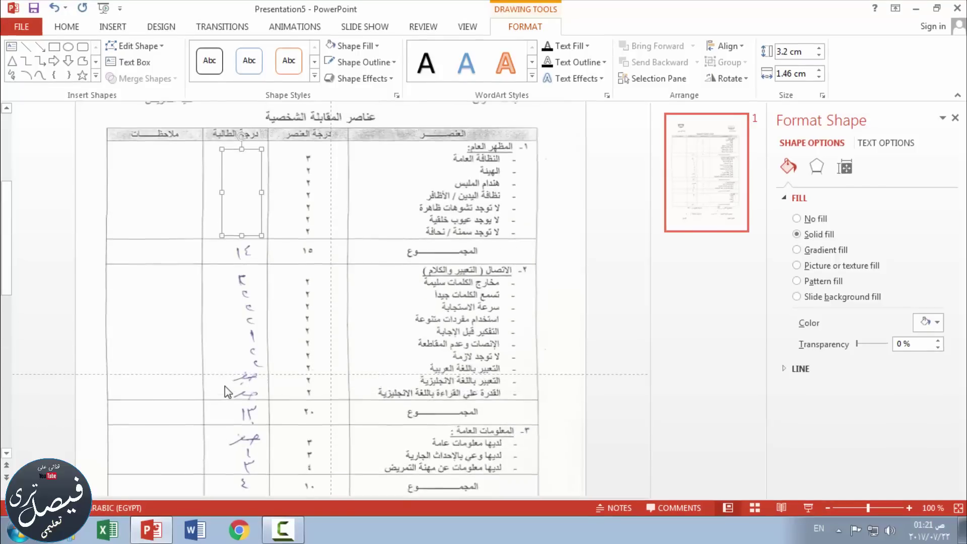
pyautogui.scroll(1, 212, 252)
pyautogui.click(105, 25)
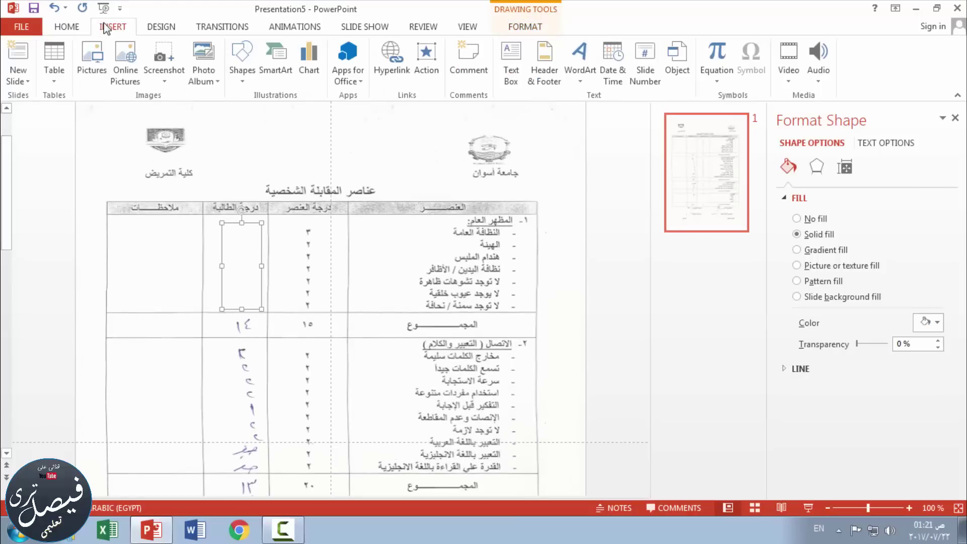
pyautogui.scroll(2, 234, 291)
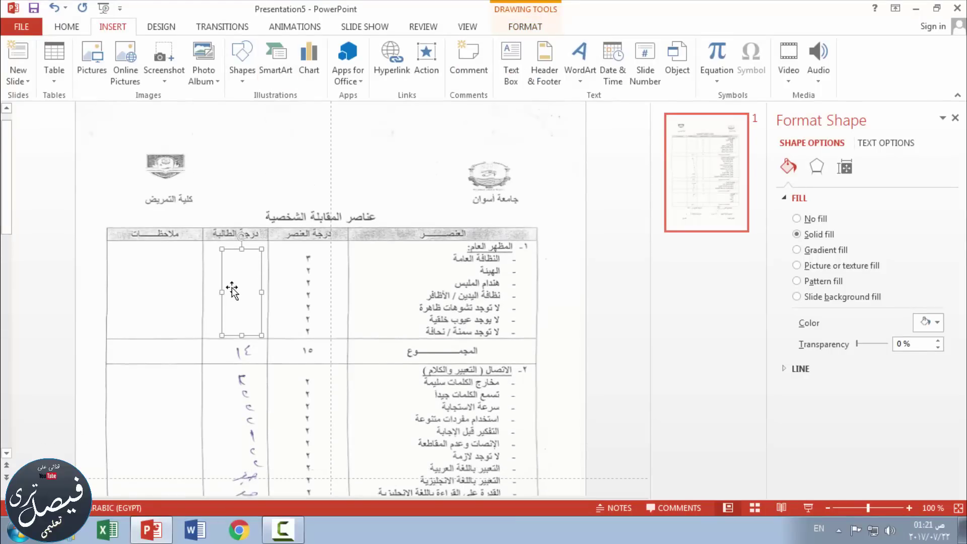
# Copy the white cover rectangle and drag a pasted duplicate lower on the form.
pyautogui.rightClick(234, 291)
pyautogui.click(262, 46)
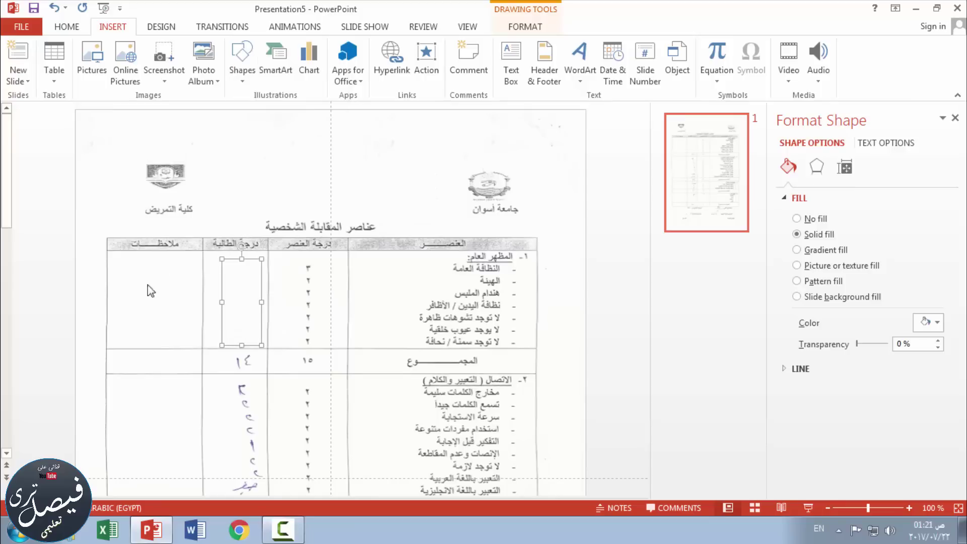
pyautogui.rightClick(140, 311)
pyautogui.click(167, 339)
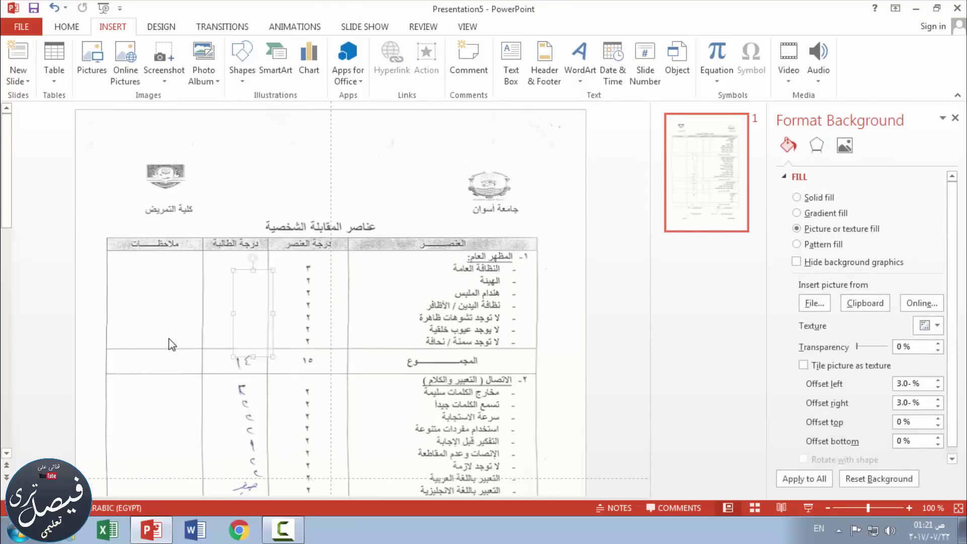
pyautogui.scroll(-1, 284, 318)
pyautogui.moveTo(255, 265); pyautogui.dragTo(242, 397)
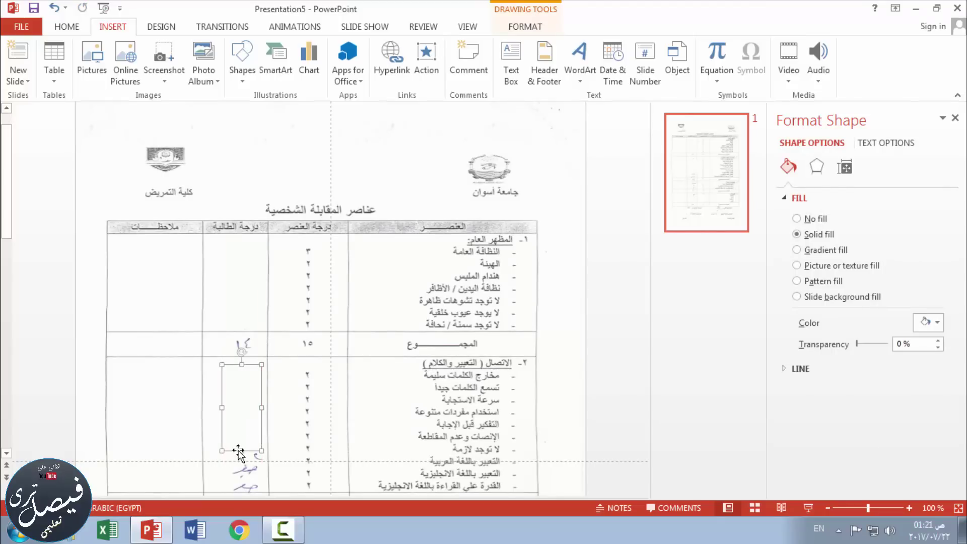
pyautogui.press('Delete')
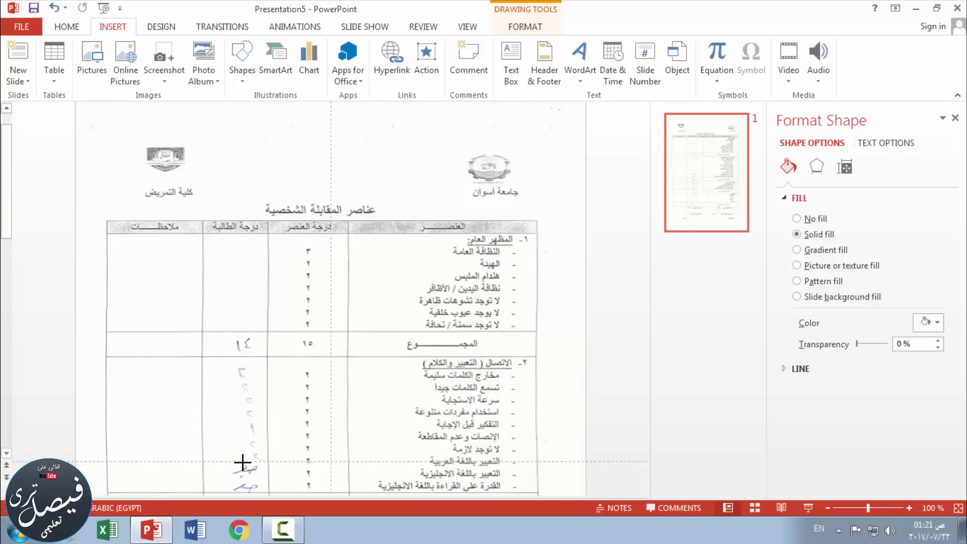
pyautogui.hotkey('ctrl', 'z')
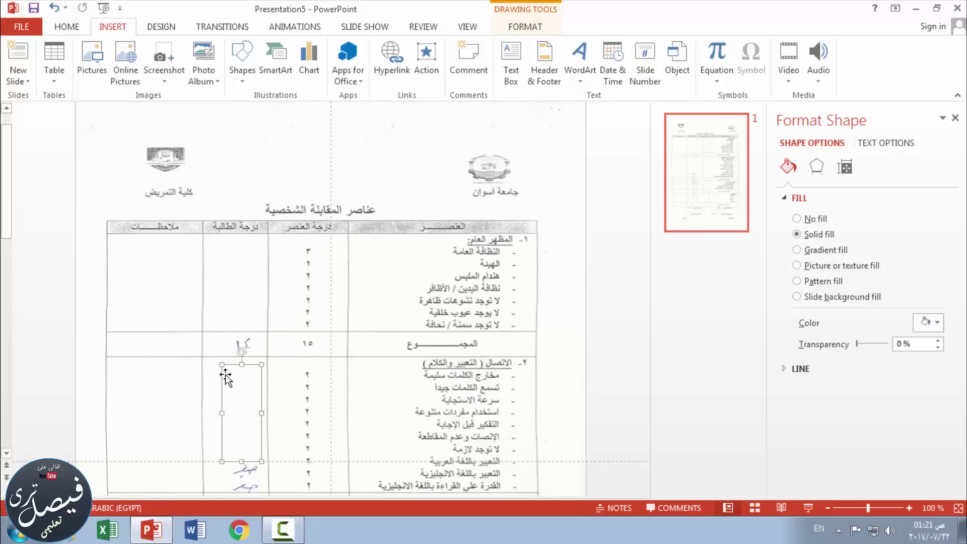
# Paste another cover copy and shrink it to a thin strip over the handwritten 14.
pyautogui.rightClick(160, 413)
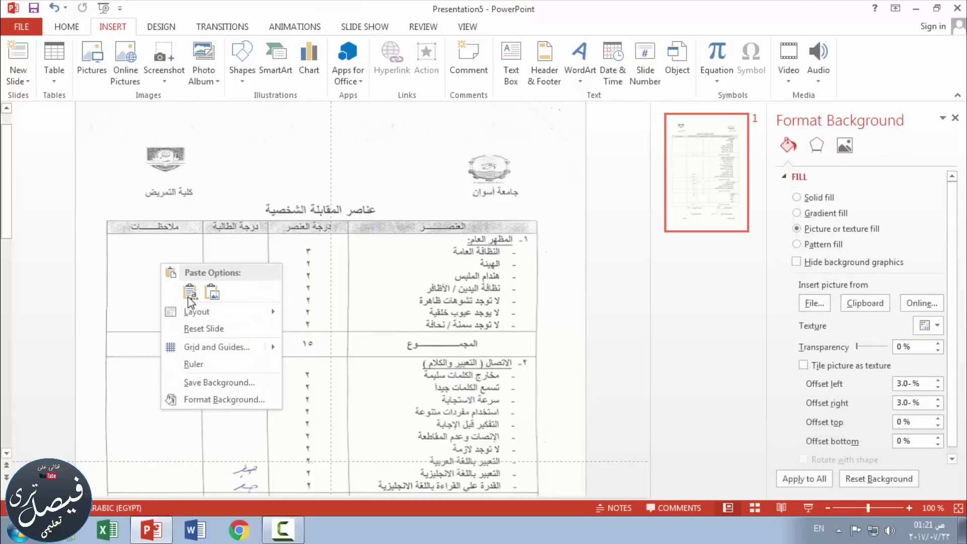
pyautogui.press('Escape')
pyautogui.hotkey('ctrl', 'v')
pyautogui.moveTo(253, 296); pyautogui.dragTo(247, 327)
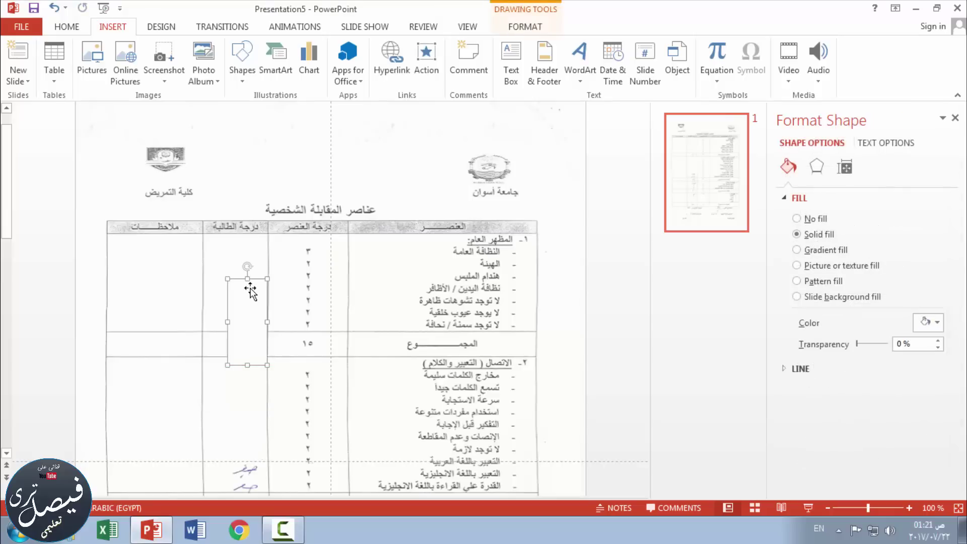
pyautogui.moveTo(247, 278)
pyautogui.mouseDown()
pyautogui.moveTo(247, 366)
pyautogui.moveTo(245, 349)
pyautogui.mouseUp()
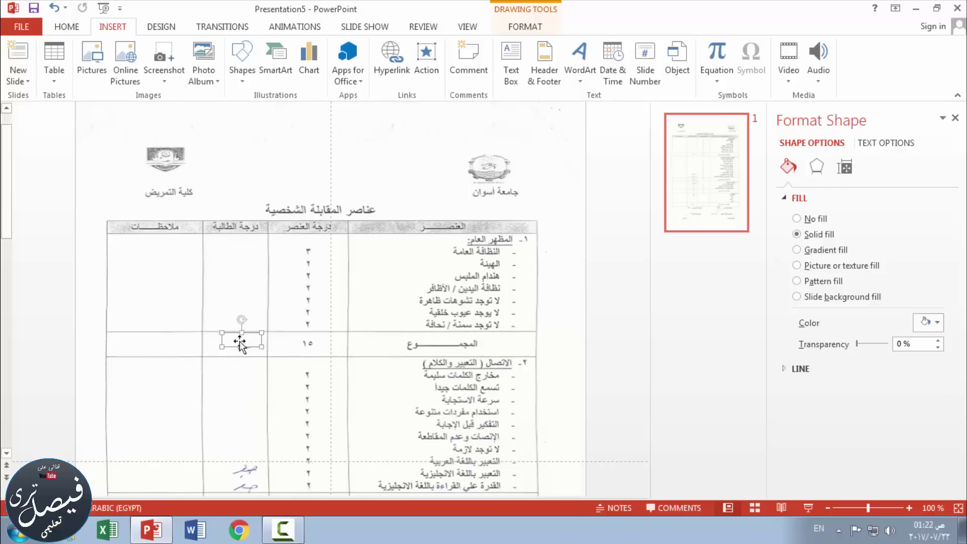
pyautogui.moveTo(242, 346); pyautogui.dragTo(241, 354)
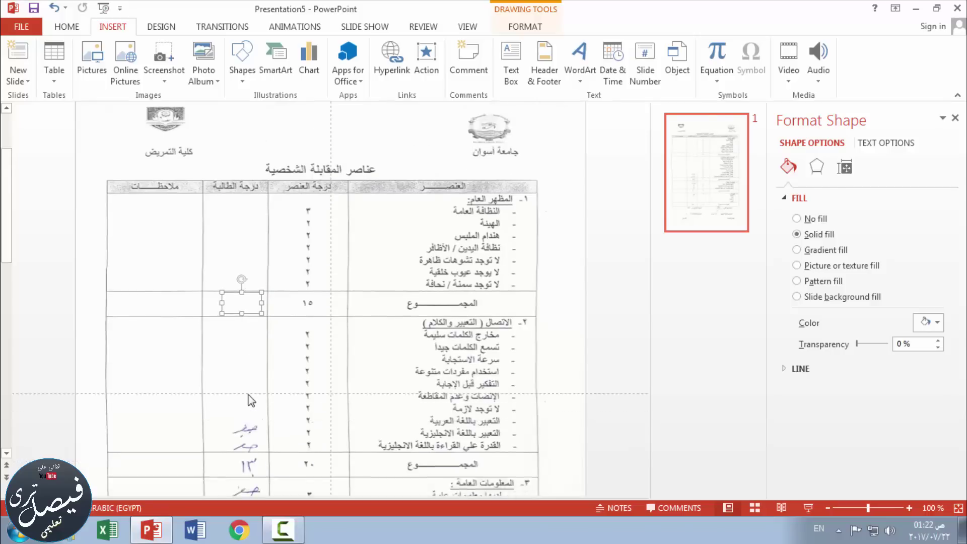
pyautogui.scroll(-3, 201, 302)
pyautogui.click(167, 246)
# Paste another cover copy and move it into the second section.
pyautogui.scroll(-1, 168, 247)
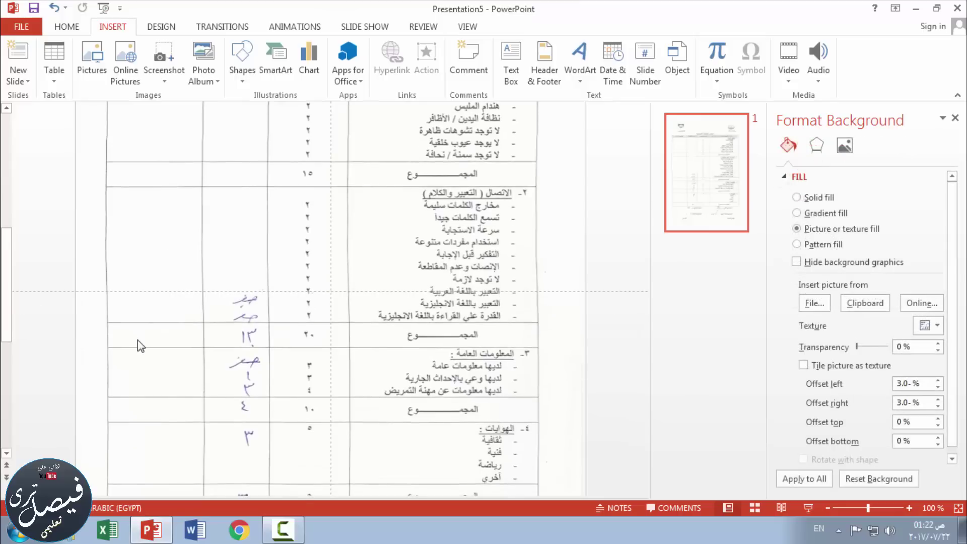
pyautogui.rightClick(139, 341)
pyautogui.click(168, 372)
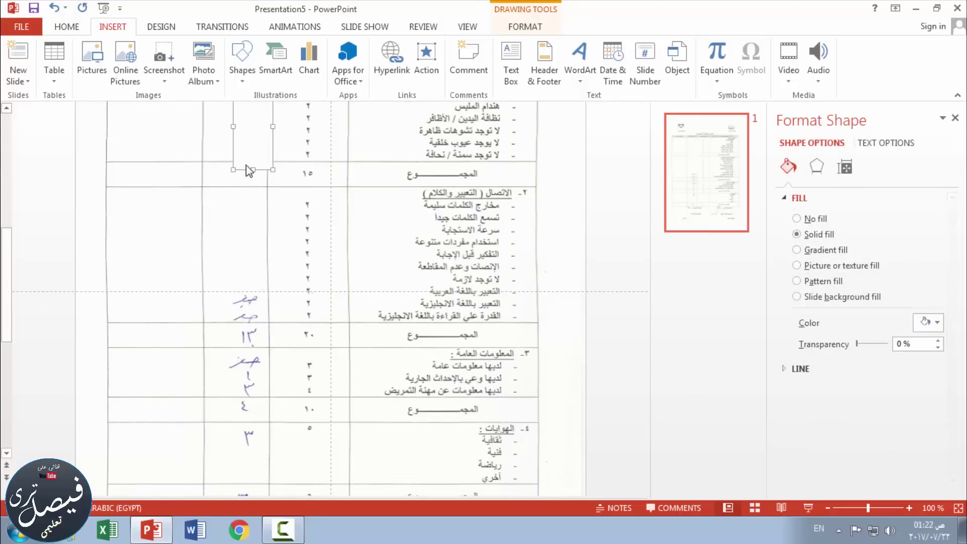
pyautogui.scroll(3, 231, 309)
pyautogui.click(220, 454)
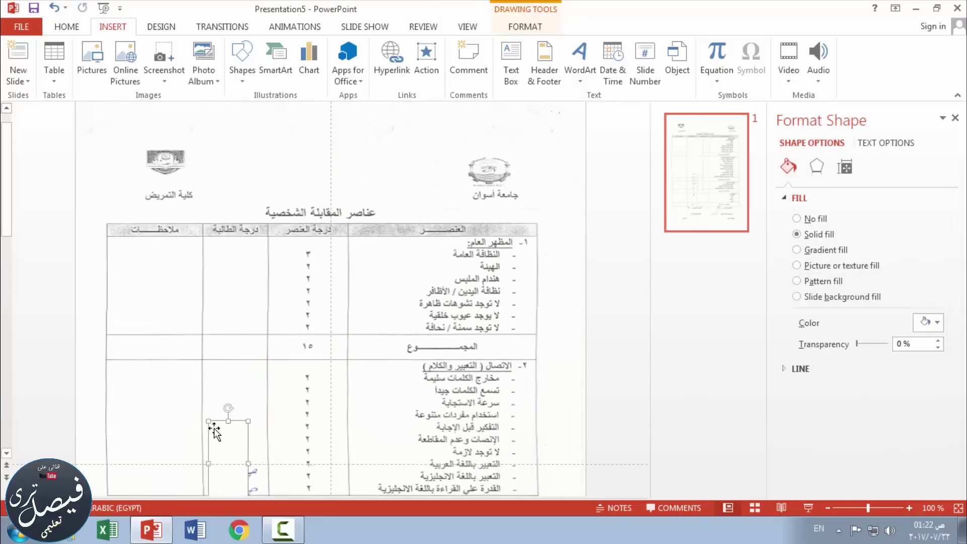
pyautogui.scroll(-3, 224, 315)
pyautogui.moveTo(224, 312); pyautogui.dragTo(238, 335)
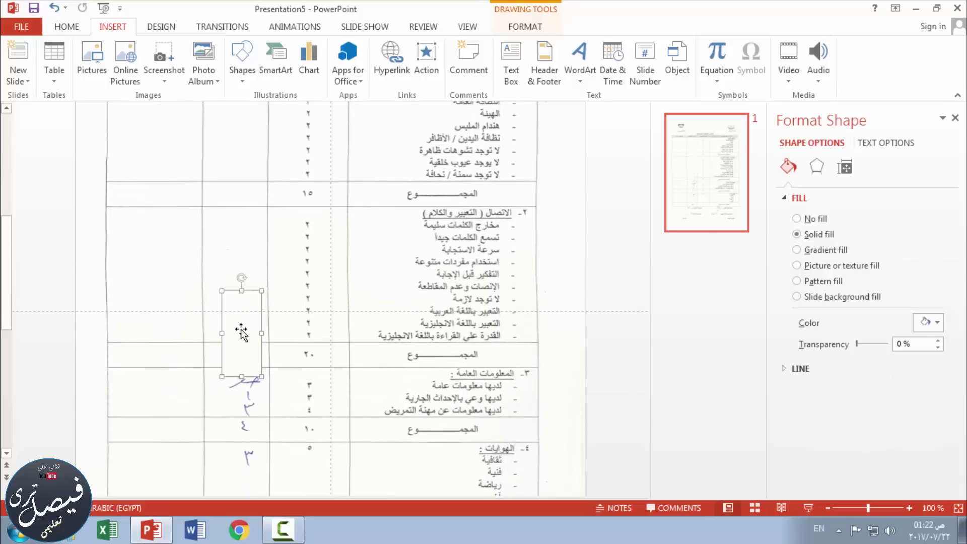
# Resize that rectangle to cover the second section's lower handwritten marks.
pyautogui.moveTo(243, 291); pyautogui.dragTo(245, 338)
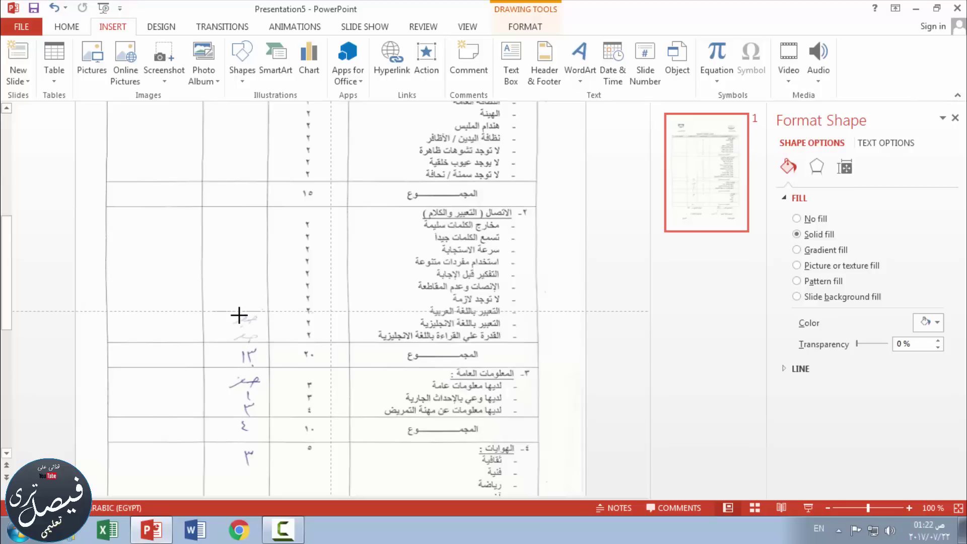
pyautogui.moveTo(222, 311)
pyautogui.mouseDown()
pyautogui.moveTo(262, 340)
pyautogui.moveTo(249, 327)
pyautogui.mouseUp()
pyautogui.press('Delete')
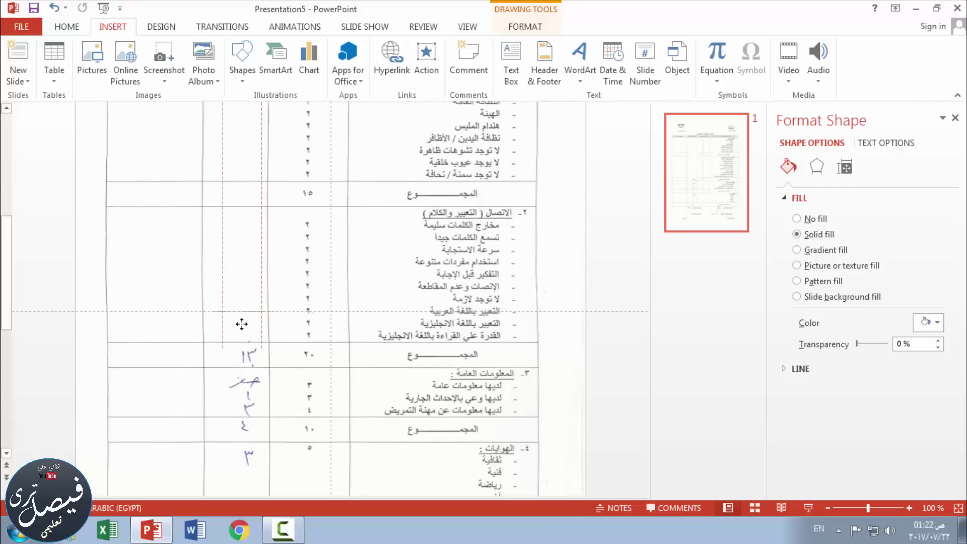
pyautogui.hotkey('ctrl', 'z')
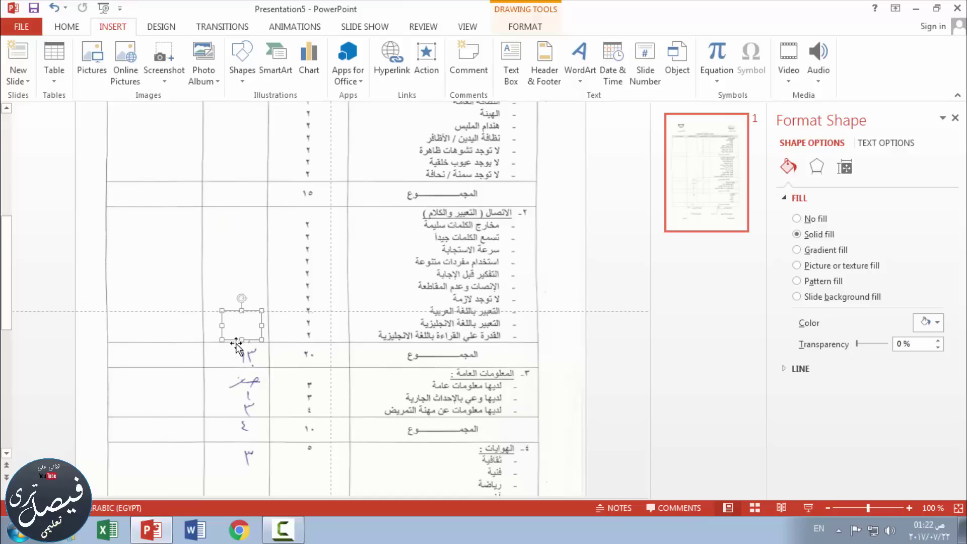
pyautogui.press('Delete')
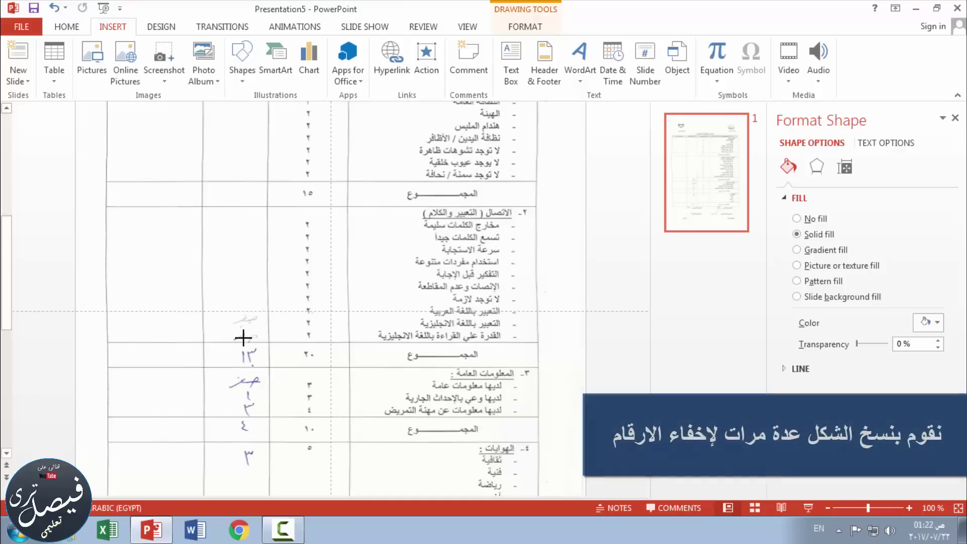
pyautogui.hotkey('ctrl', 'z')
pyautogui.click(205, 335)
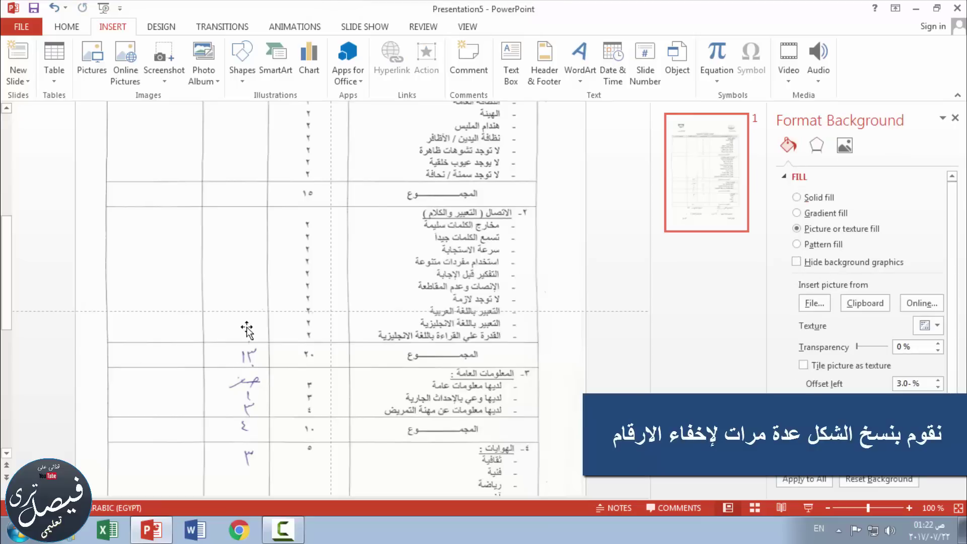
# Copy the cover rectangle and place a duplicate over the handwritten ٣.
pyautogui.rightClick(249, 332)
pyautogui.click(276, 104)
pyautogui.rightClick(161, 243)
pyautogui.click(190, 273)
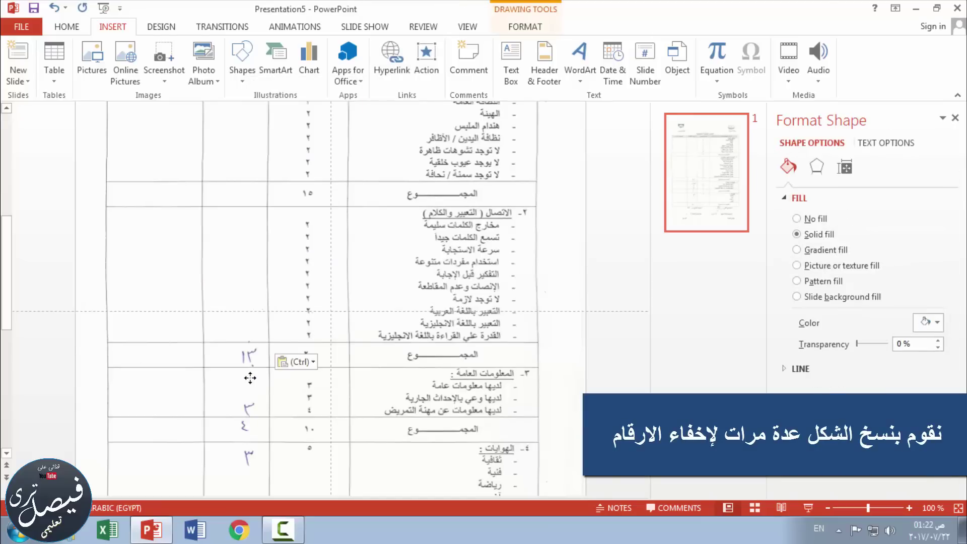
pyautogui.moveTo(248, 375); pyautogui.dragTo(243, 410)
pyautogui.click(243, 411)
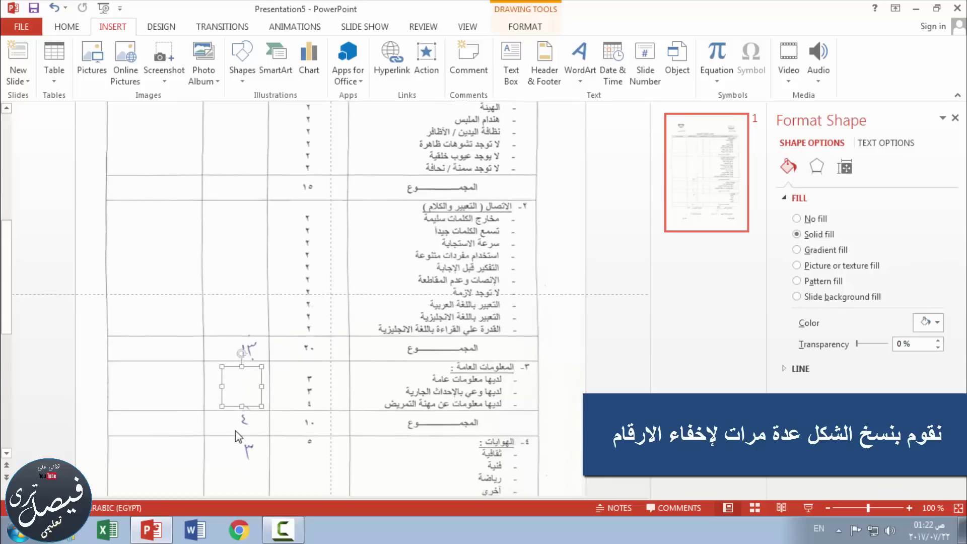
pyautogui.scroll(-3, 243, 411)
# Paste cover copies over the third section's grades and the hobbies section's grade.
pyautogui.rightClick(153, 225)
pyautogui.click(169, 255)
pyautogui.moveTo(253, 253); pyautogui.dragTo(242, 360)
pyautogui.rightClick(168, 232)
pyautogui.click(196, 260)
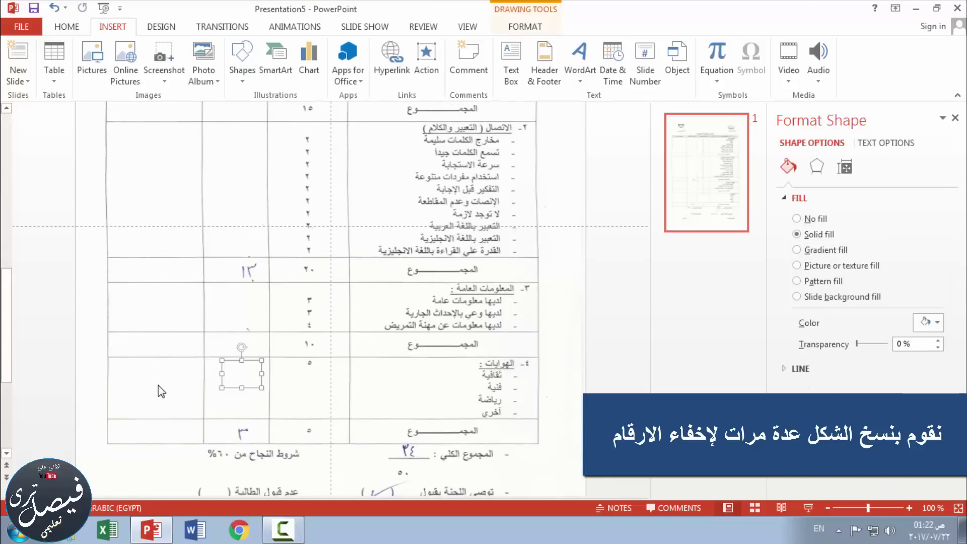
pyautogui.rightClick(161, 240)
pyautogui.click(190, 267)
pyautogui.moveTo(247, 327); pyautogui.dragTo(241, 432)
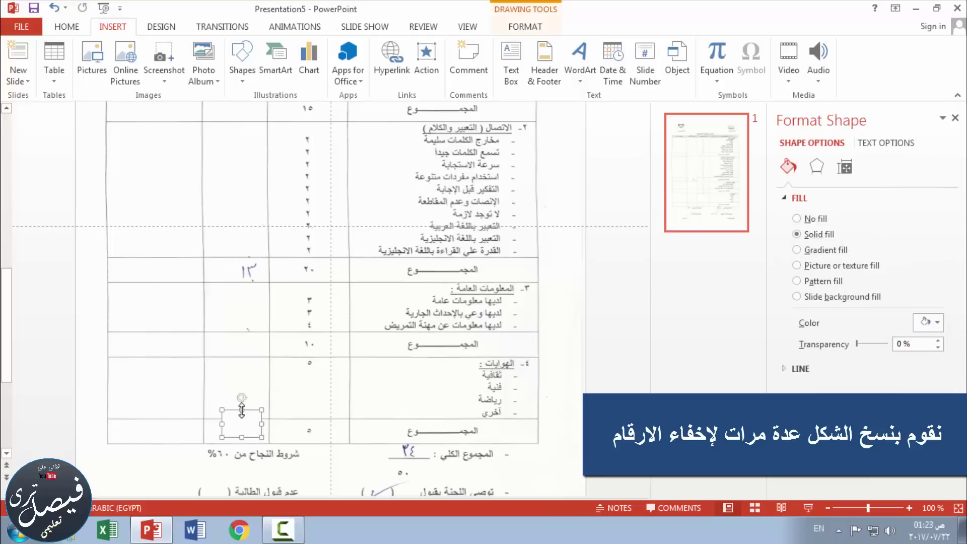
# Cover the handwritten ١٣ total with one more copy, then scroll to review the form.
pyautogui.rightClick(186, 283)
pyautogui.click(215, 311)
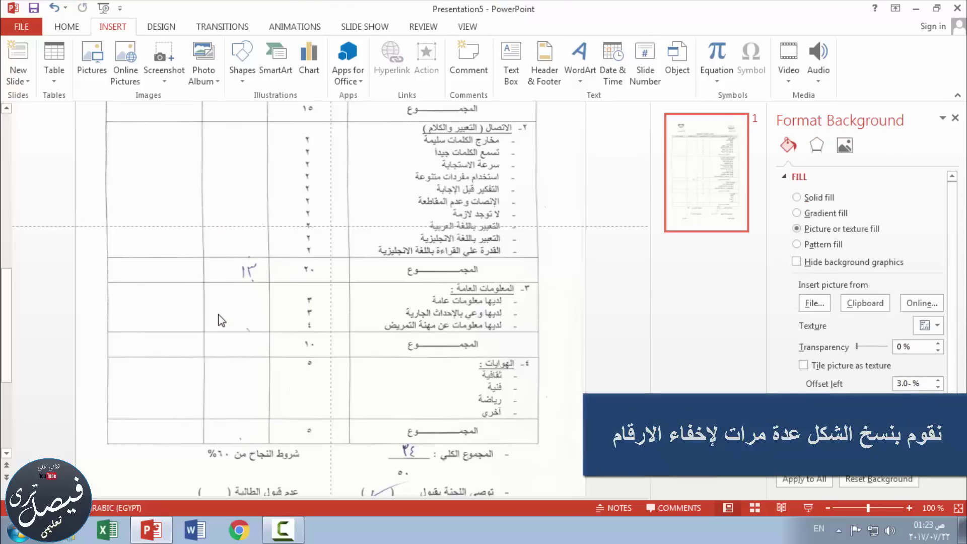
pyautogui.moveTo(253, 252); pyautogui.dragTo(255, 265)
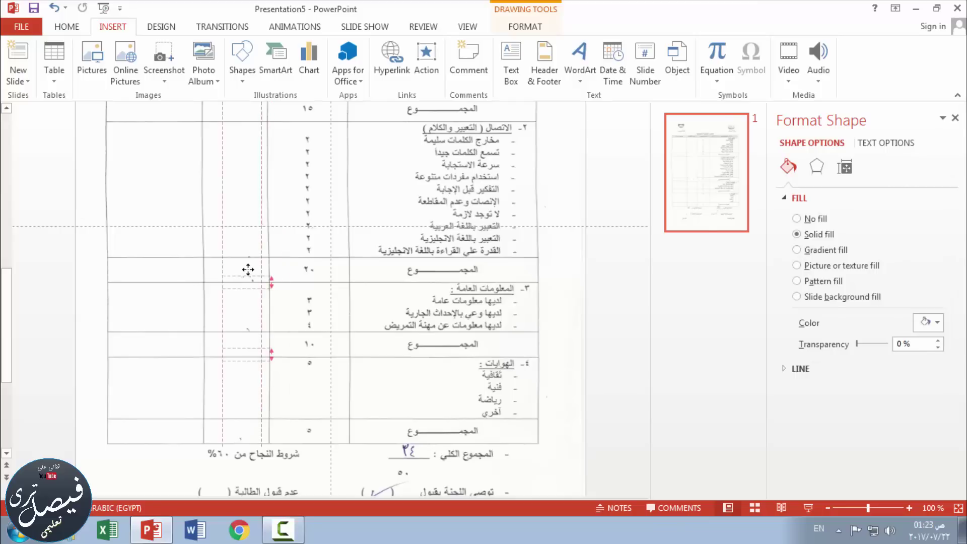
pyautogui.click(179, 349)
pyautogui.scroll(3, 183, 337)
pyautogui.scroll(2, 183, 337)
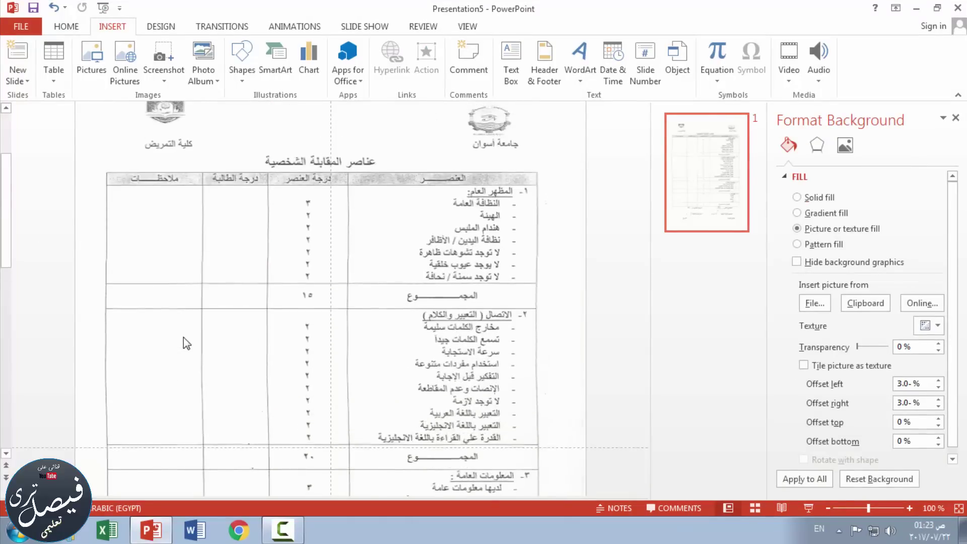
pyautogui.scroll(2, 183, 337)
pyautogui.scroll(-1, 207, 338)
pyautogui.scroll(1, 206, 338)
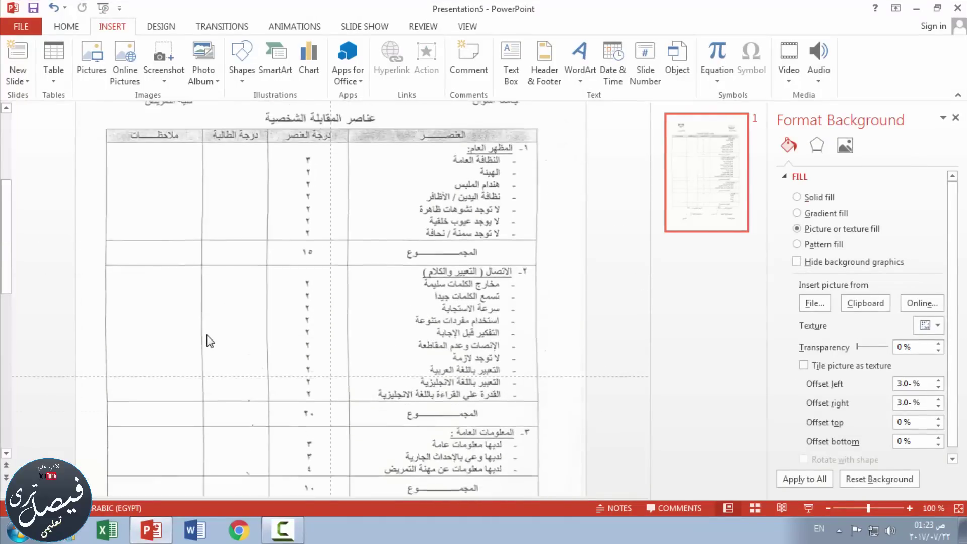
pyautogui.scroll(1, 206, 338)
pyautogui.scroll(1, 208, 334)
pyautogui.scroll(-4, 209, 341)
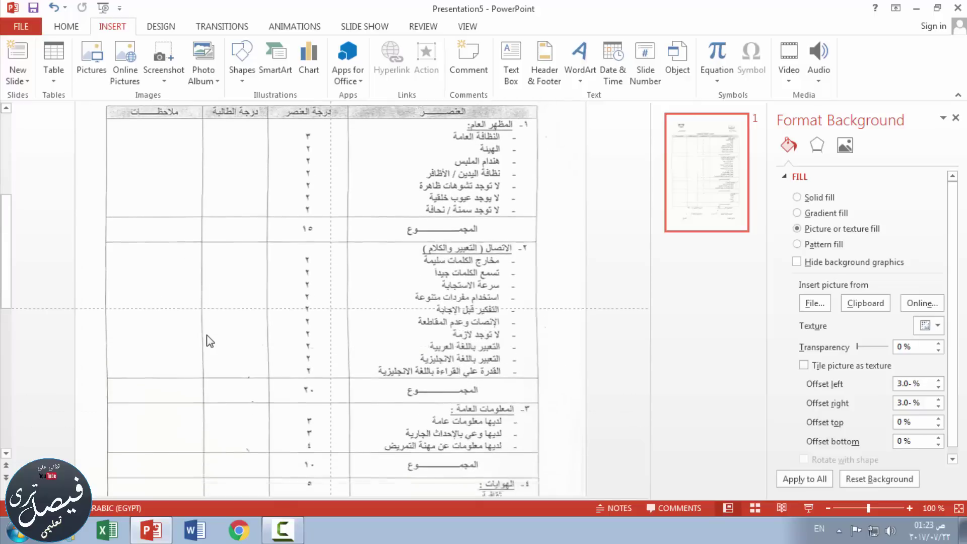
pyautogui.scroll(-6, 207, 337)
pyautogui.scroll(-1, 207, 336)
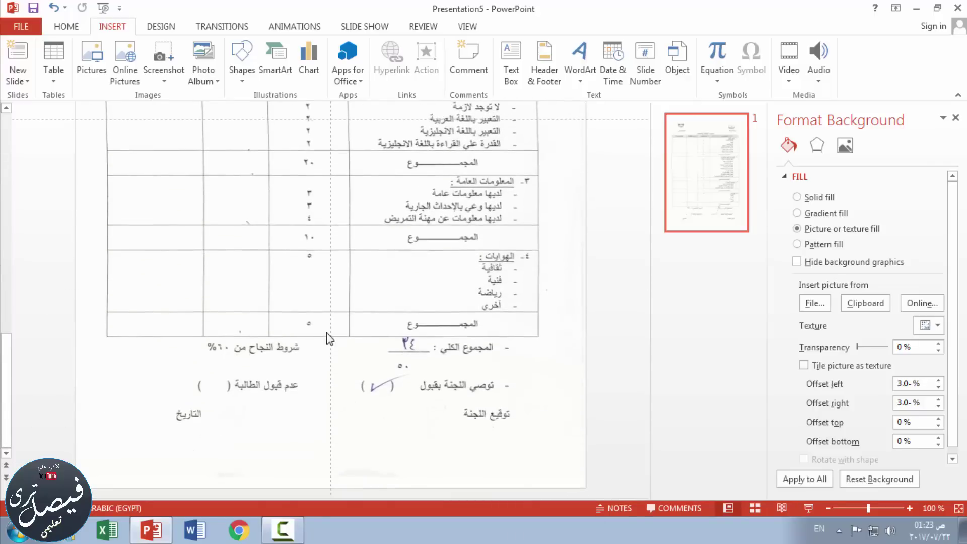
# Draw a small rectangle and move a pasted copy over the handwritten overall total.
pyautogui.moveTo(222, 319); pyautogui.dragTo(262, 331)
pyautogui.rightClick(231, 330)
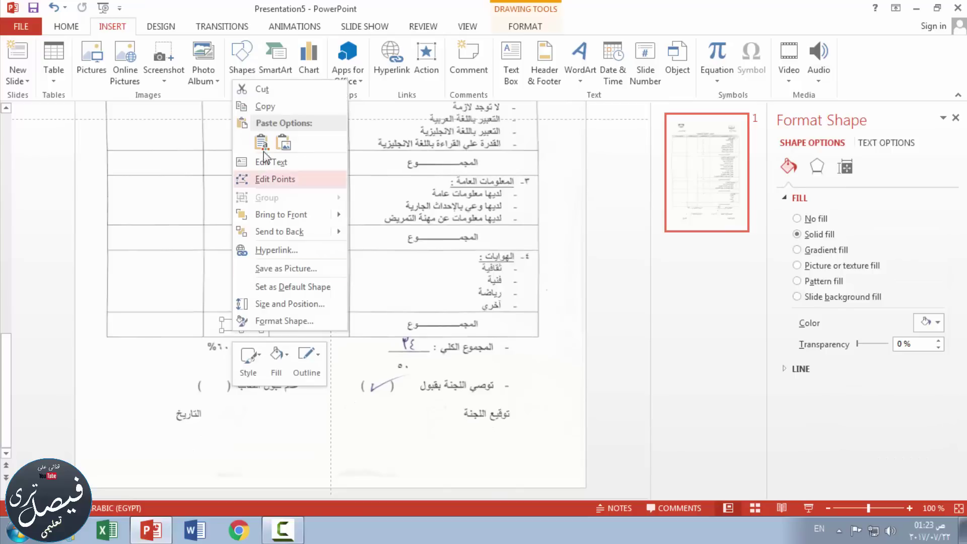
pyautogui.click(263, 109)
pyautogui.rightClick(256, 298)
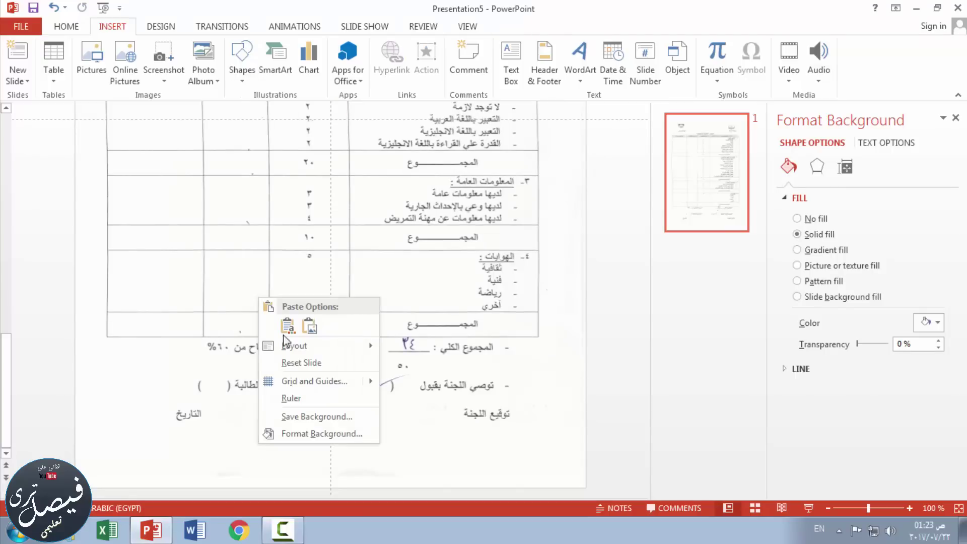
pyautogui.click(282, 327)
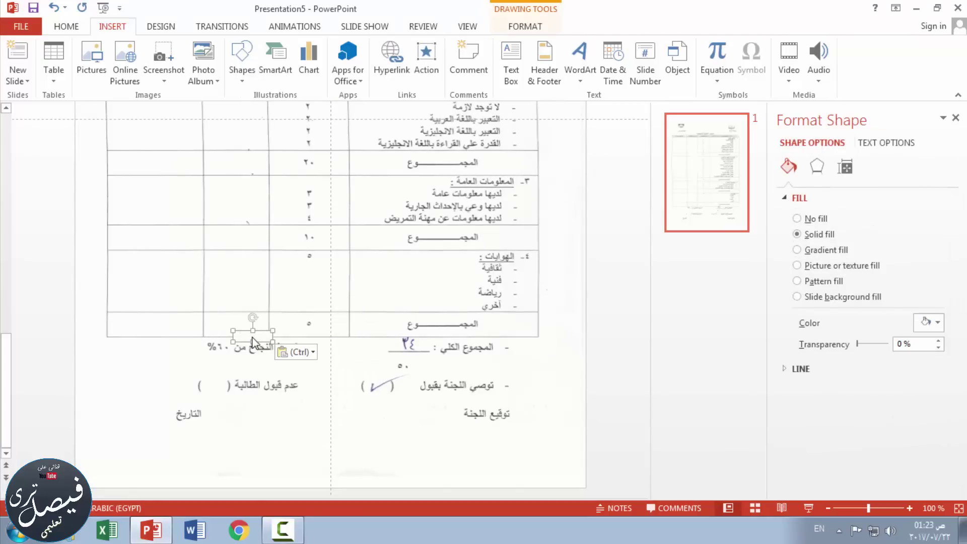
pyautogui.moveTo(262, 341); pyautogui.dragTo(407, 344)
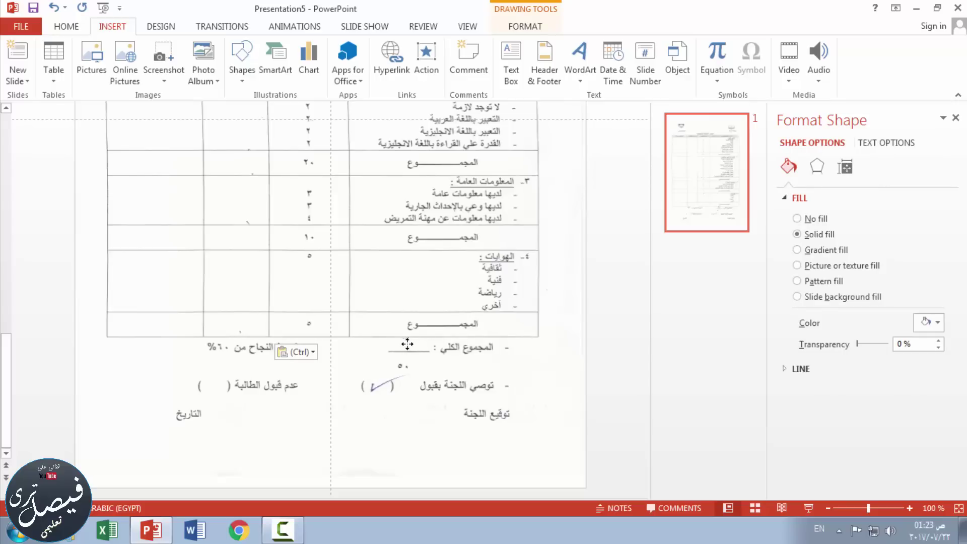
pyautogui.click(398, 371)
pyautogui.click(405, 341)
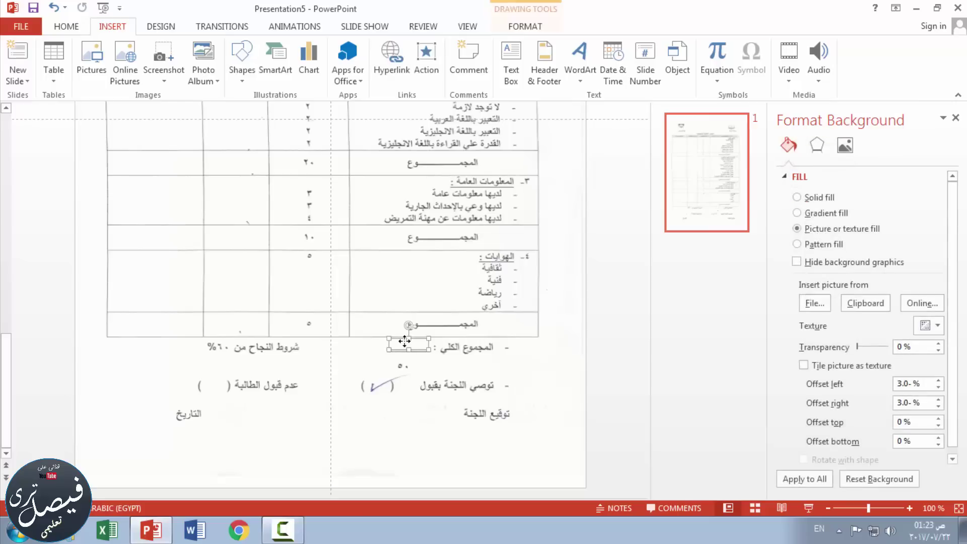
# Zoom to 140%, delete the selected shape, and check the total is hidden.
pyautogui.click(909, 508)
pyautogui.click(909, 508)
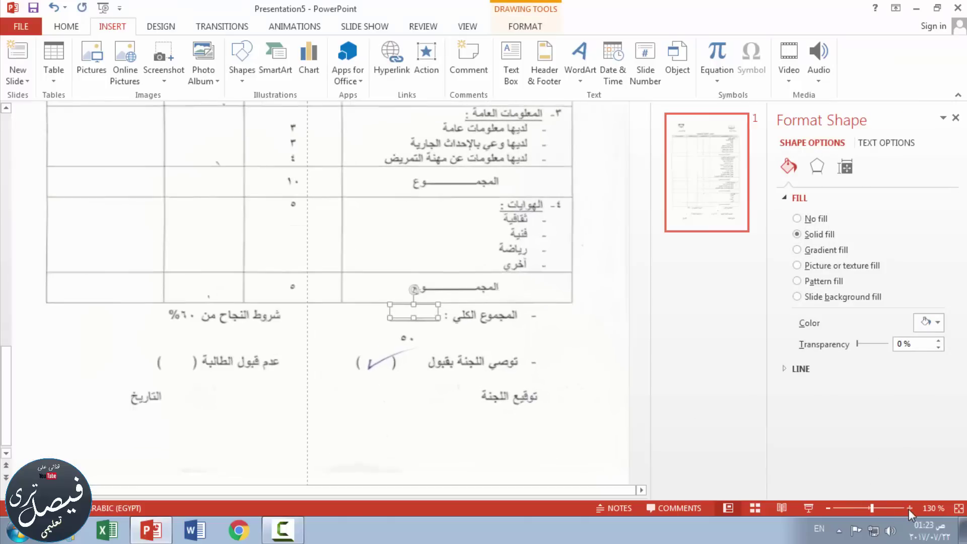
pyautogui.click(909, 508)
pyautogui.keyDown('ctrl'); pyautogui.scroll(1, 509, 363); pyautogui.keyUp('ctrl')
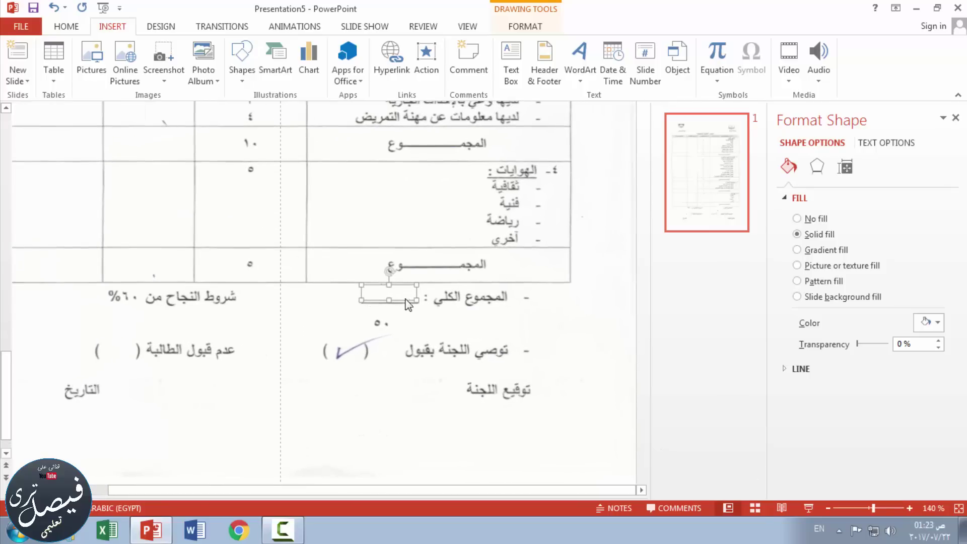
pyautogui.press('Delete')
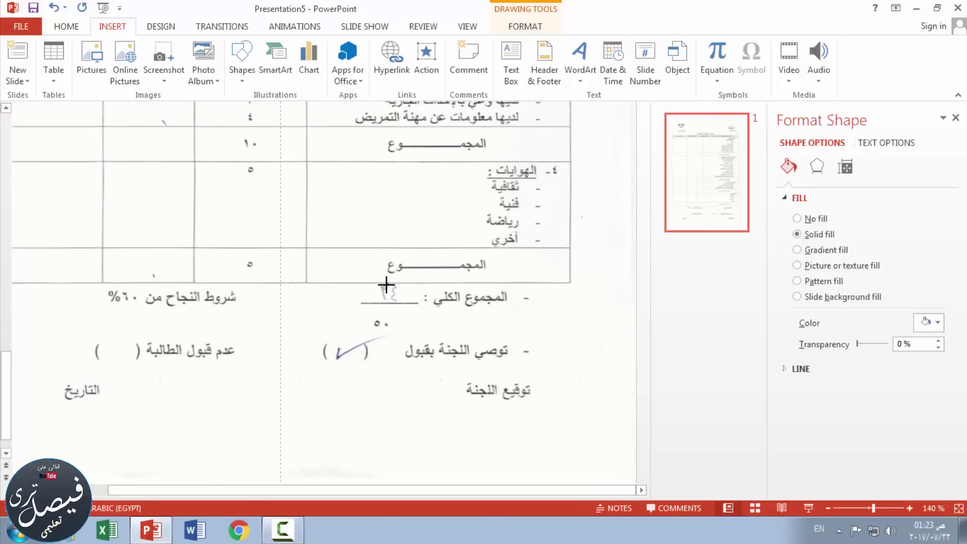
pyautogui.click(302, 308)
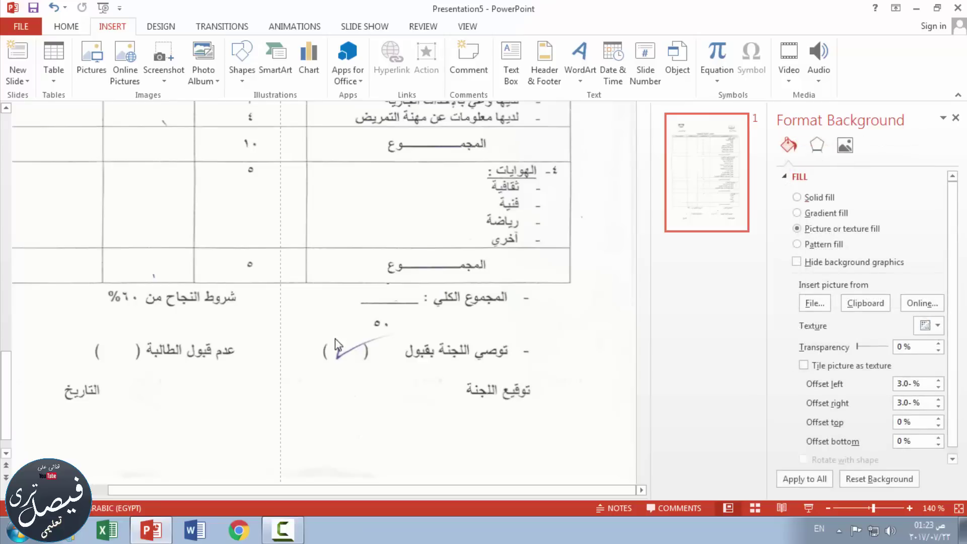
# Try drawing a small shape at the checkmark's tip, then discard it.
pyautogui.click(248, 82)
pyautogui.click(293, 111)
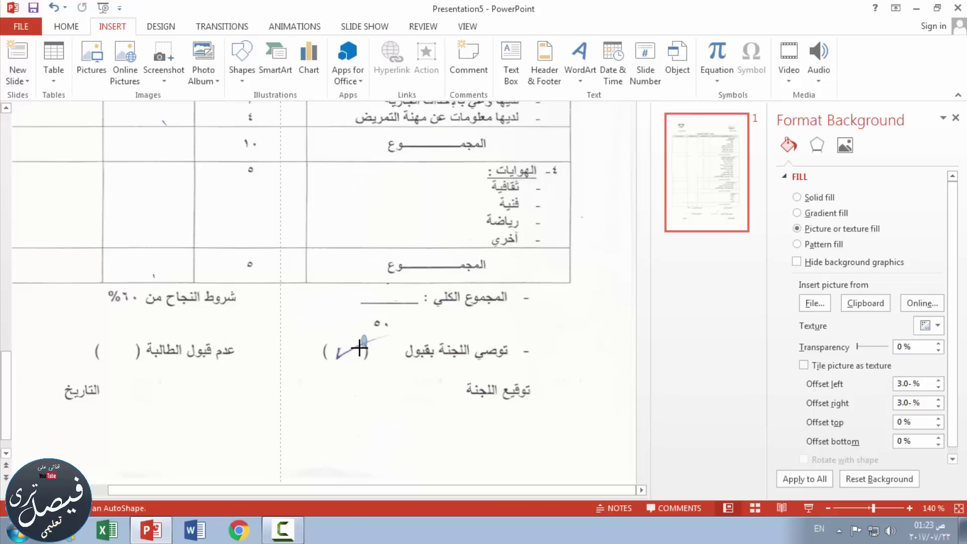
pyautogui.moveTo(359, 336); pyautogui.dragTo(366, 348)
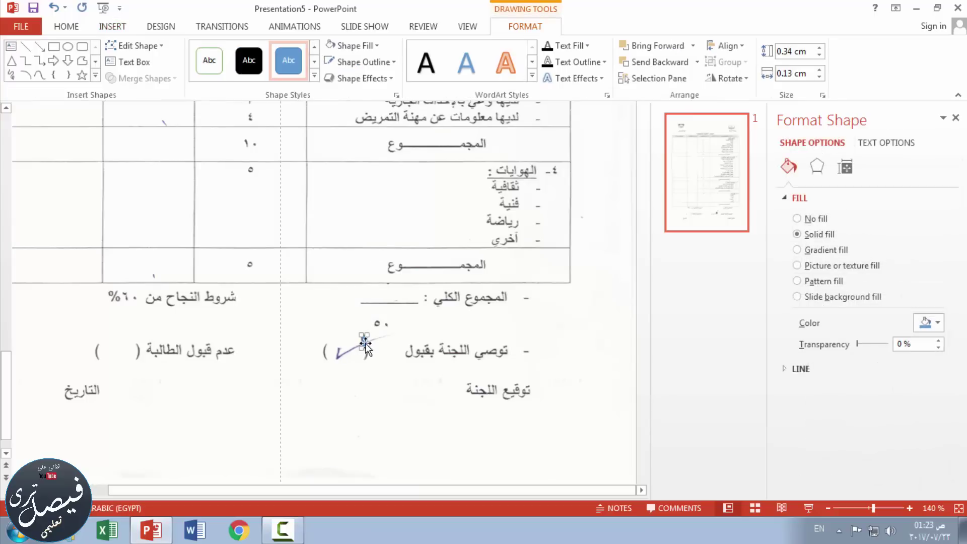
pyautogui.press('Escape')
# Cover the checkmark between the parentheses with a white oval that has no outline.
pyautogui.click(112, 26)
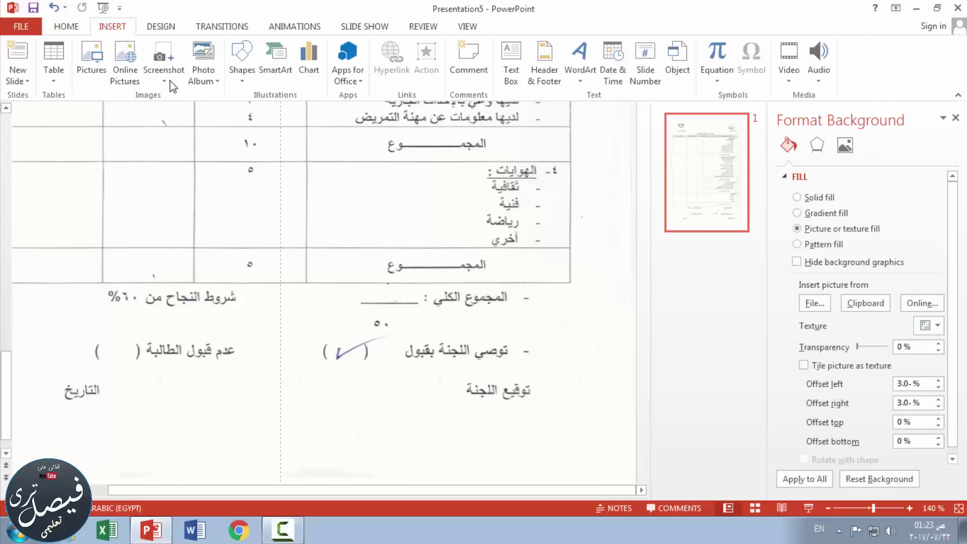
pyautogui.click(241, 81)
pyautogui.click(287, 112)
pyautogui.moveTo(358, 334); pyautogui.dragTo(330, 372)
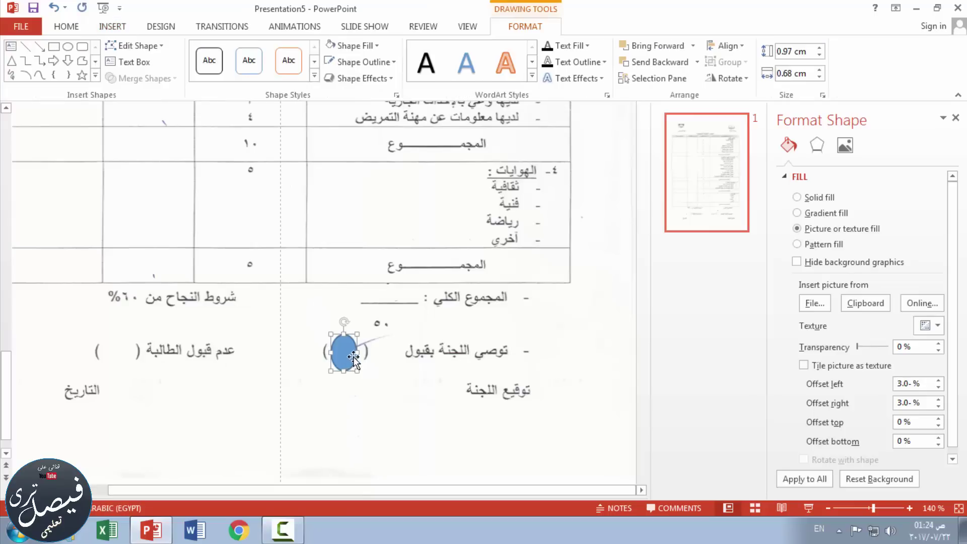
pyautogui.moveTo(348, 360); pyautogui.dragTo(361, 352)
pyautogui.click(330, 50)
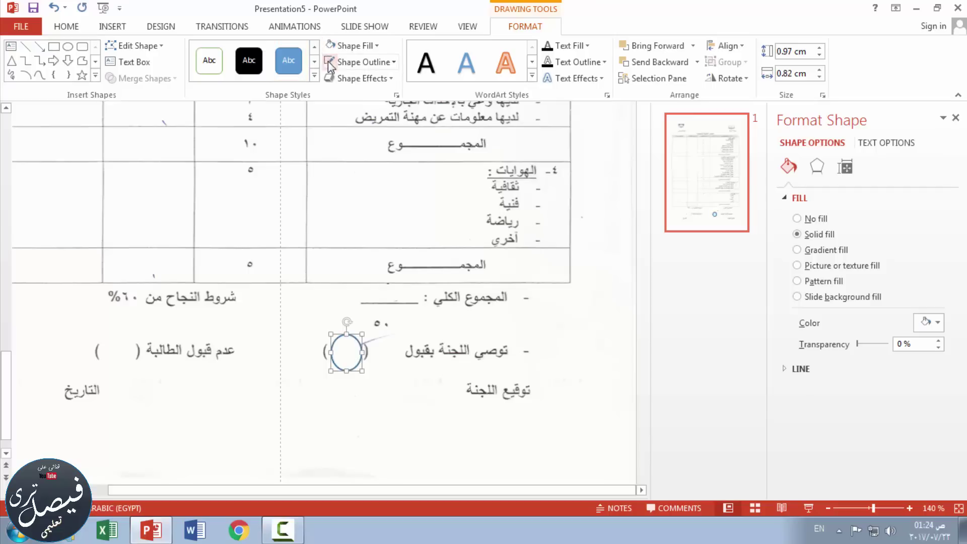
pyautogui.click(323, 458)
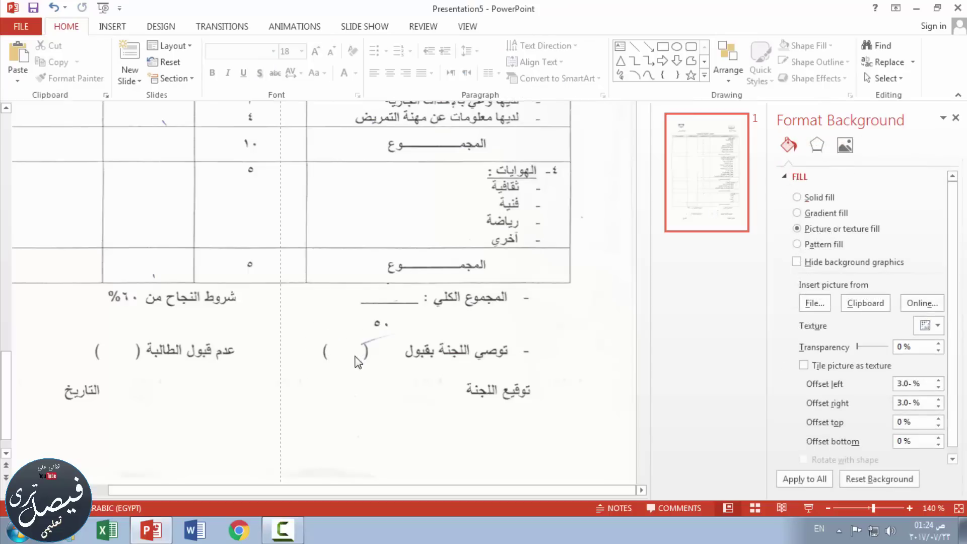
# Paste a smaller copy of the white oval over the leftover checkmark stroke by the bracket.
pyautogui.click(345, 355)
pyautogui.rightClick(343, 356)
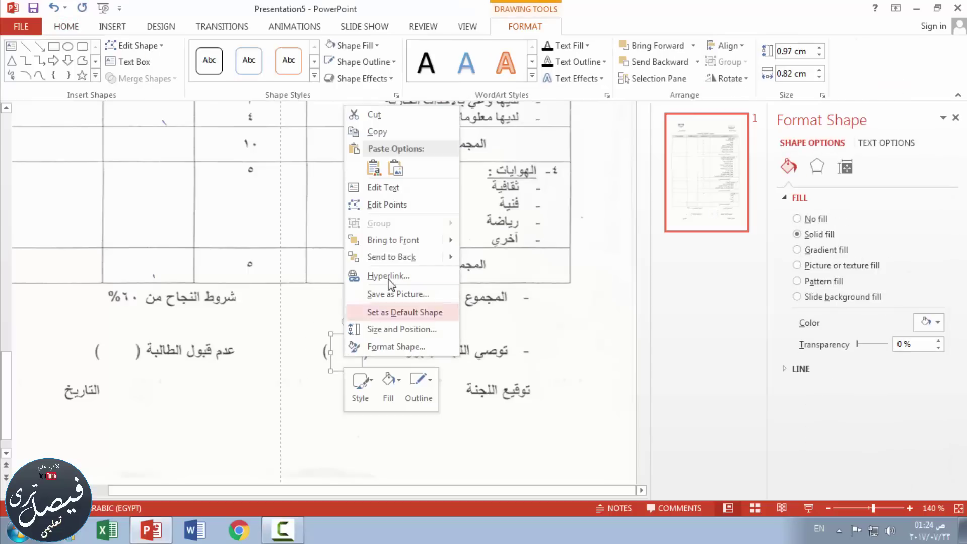
pyautogui.click(378, 135)
pyautogui.rightClick(280, 414)
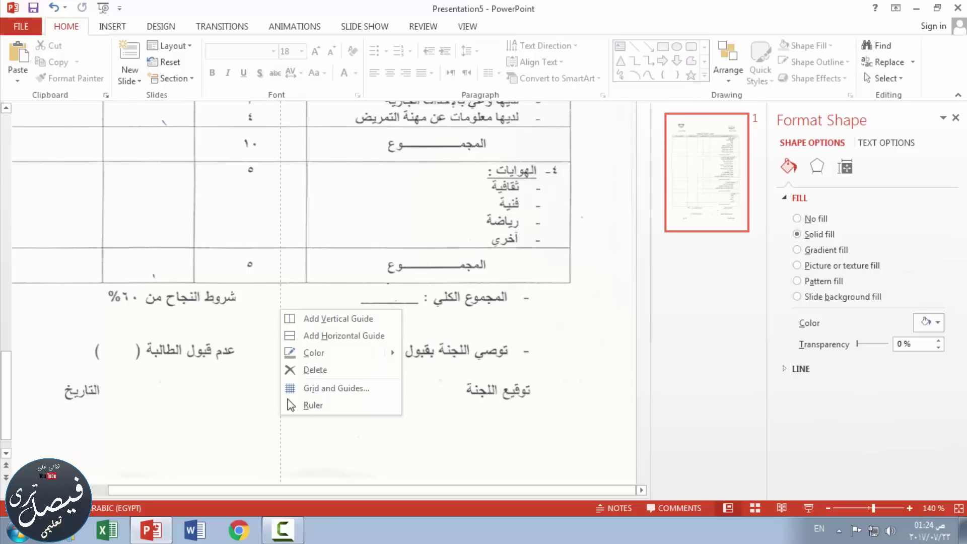
pyautogui.rightClick(324, 458)
pyautogui.click(354, 340)
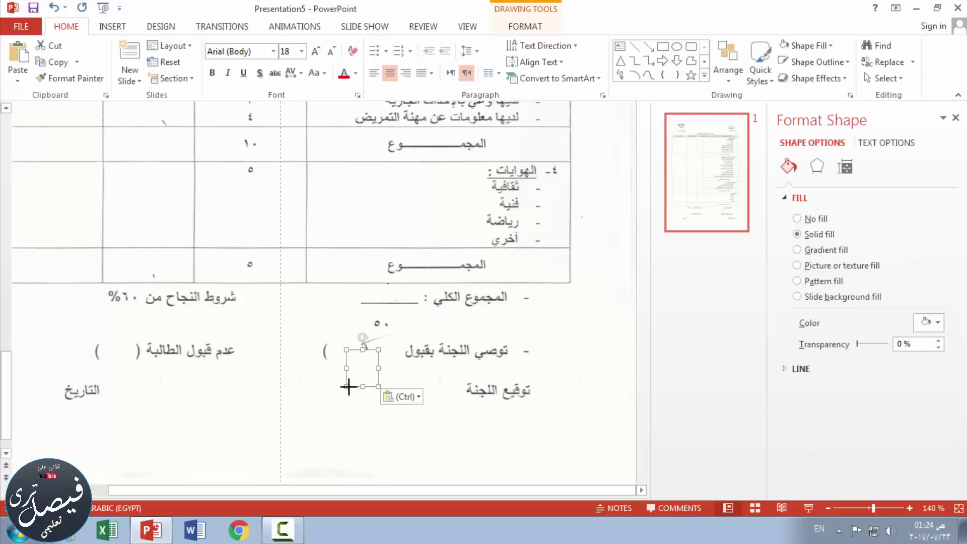
pyautogui.moveTo(349, 387); pyautogui.dragTo(377, 355)
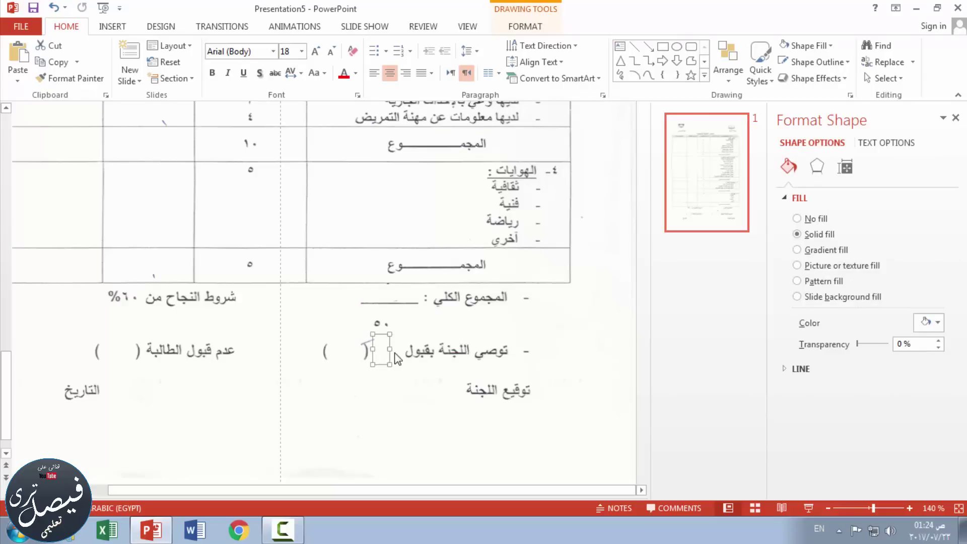
pyautogui.click(392, 362)
pyautogui.moveTo(393, 348); pyautogui.dragTo(387, 344)
pyautogui.click(331, 402)
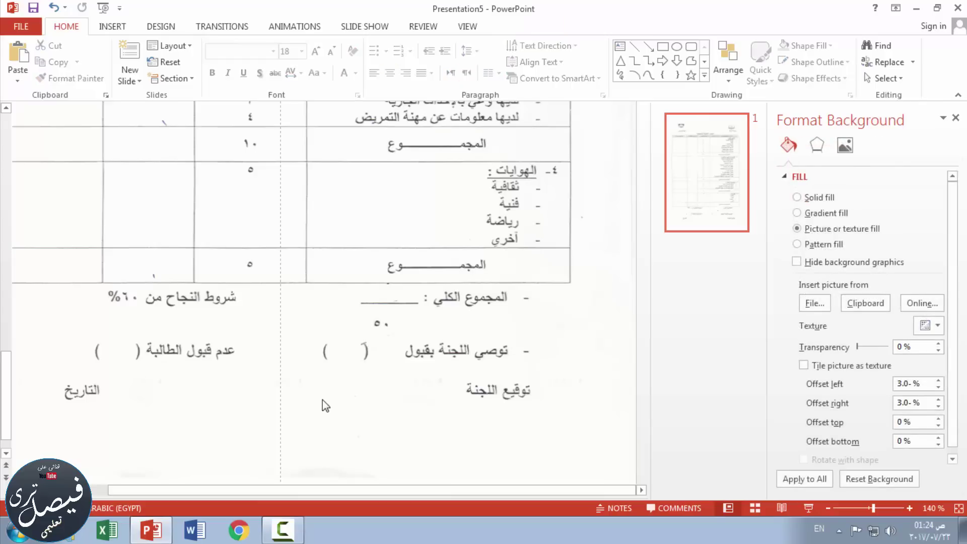
# Fit the slide to the window and open Save As with Computer as the location.
pyautogui.scroll(1, 322, 400)
pyautogui.scroll(3, 345, 406)
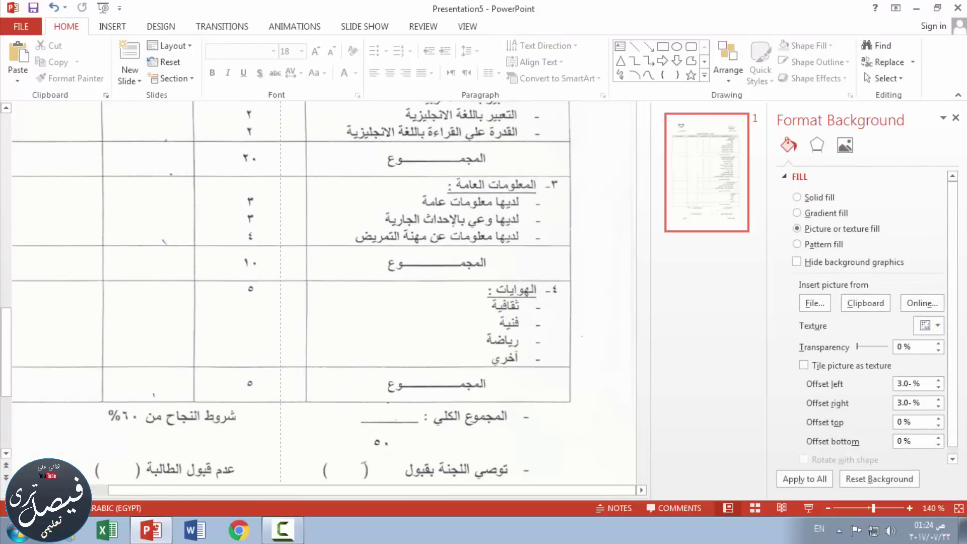
pyautogui.click(959, 509)
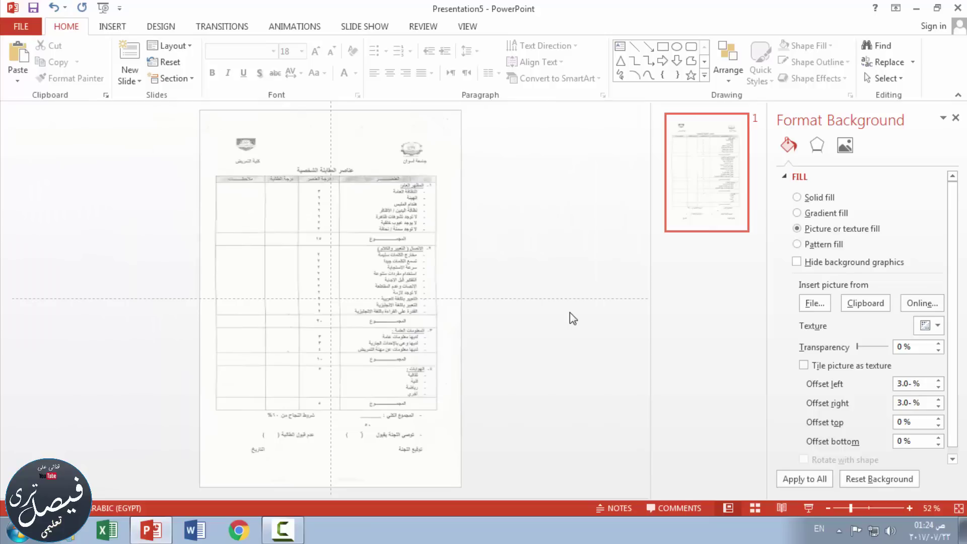
pyautogui.click(19, 26)
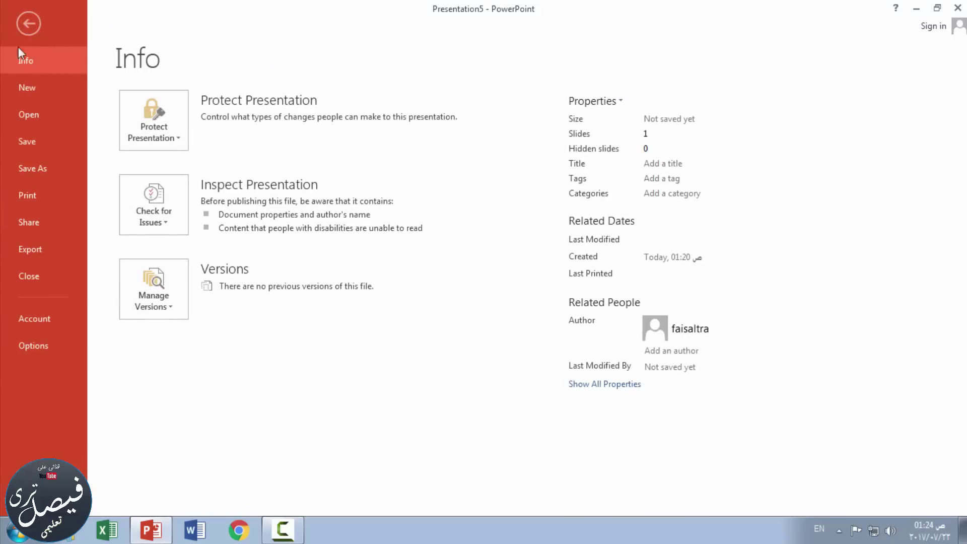
pyautogui.click(41, 167)
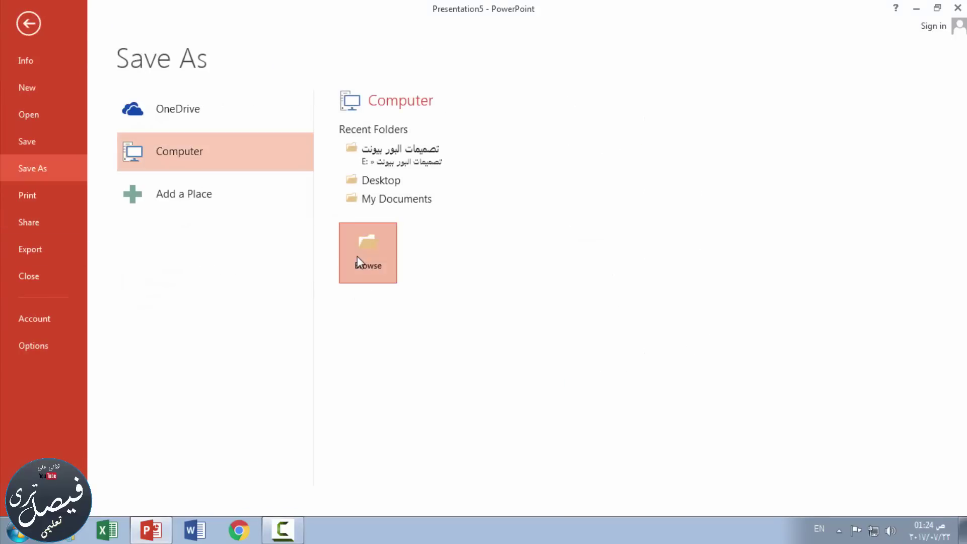
# Set the save location to the Desktop and the file type to PDF.
pyautogui.click(358, 257)
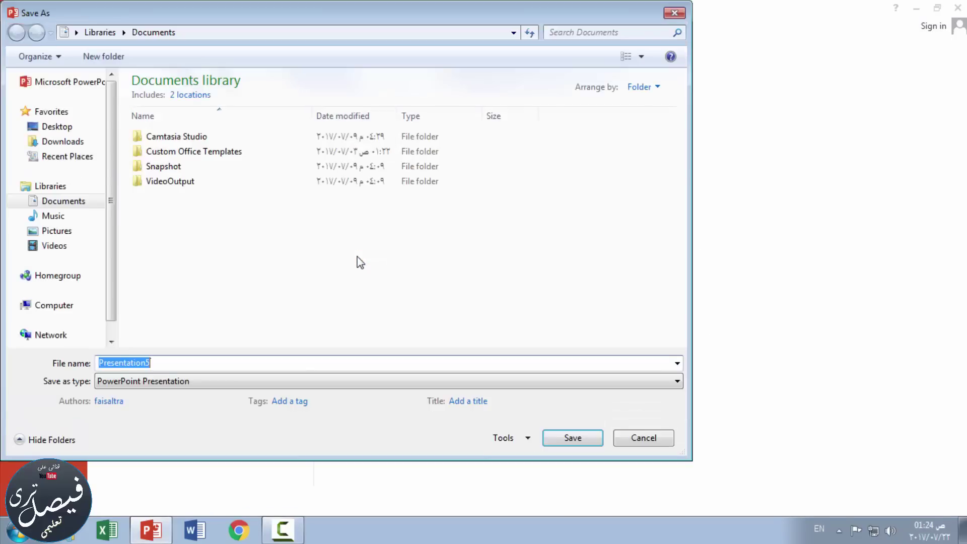
pyautogui.click(55, 126)
pyautogui.click(185, 383)
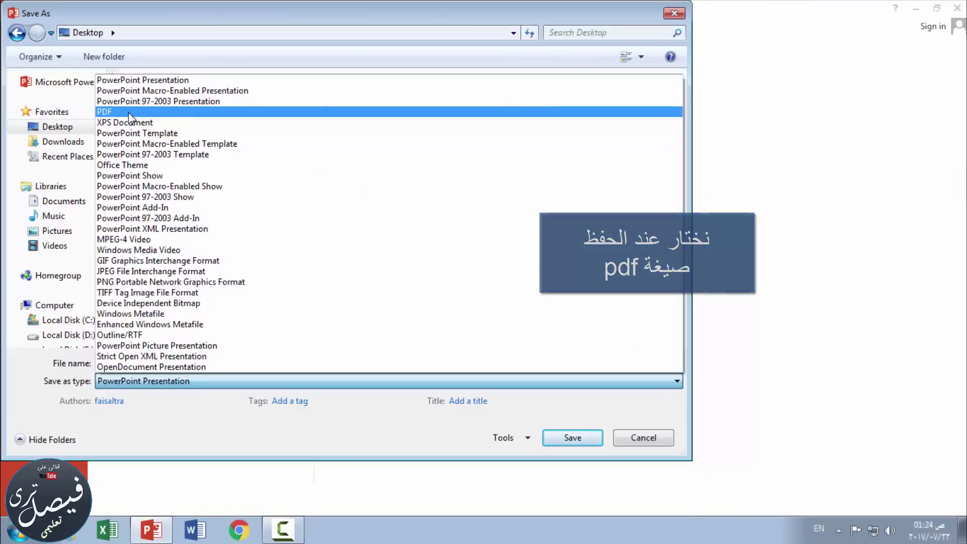
pyautogui.click(130, 112)
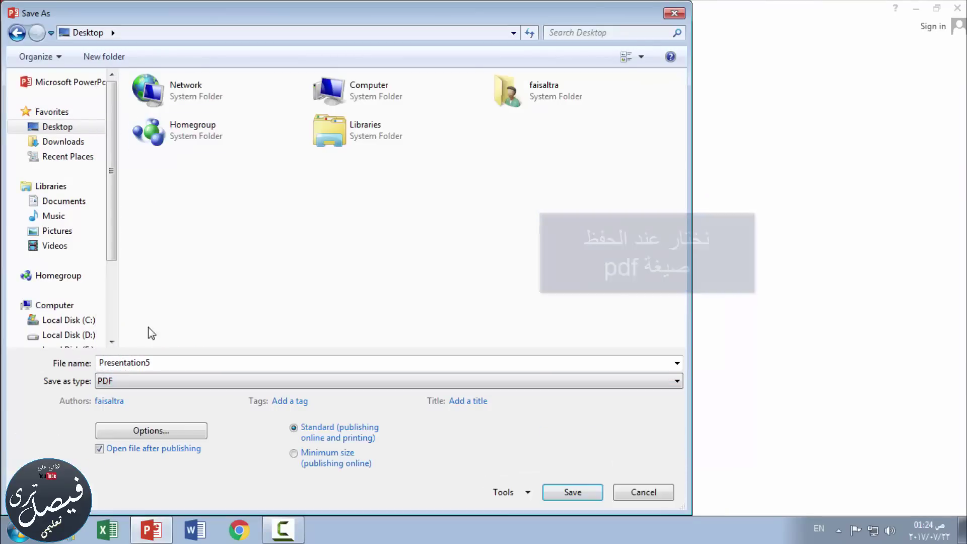
# Name the file 'بعد التعديل' and publish the slide as a PDF.
pyautogui.doubleClick(150, 362)
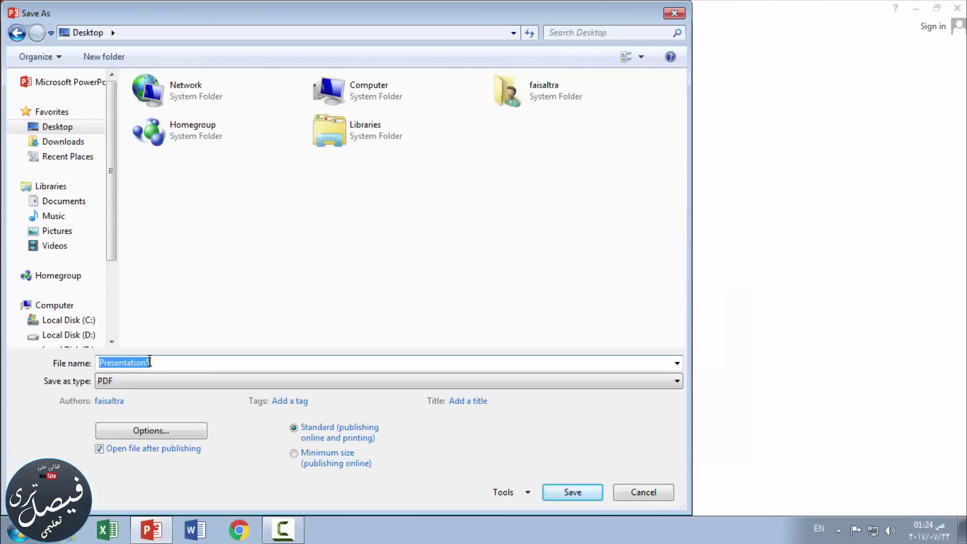
pyautogui.write('fu')
pyautogui.press('BackSpace')
pyautogui.press('BackSpace')
pyautogui.write('يل')
pyautogui.click(566, 494)
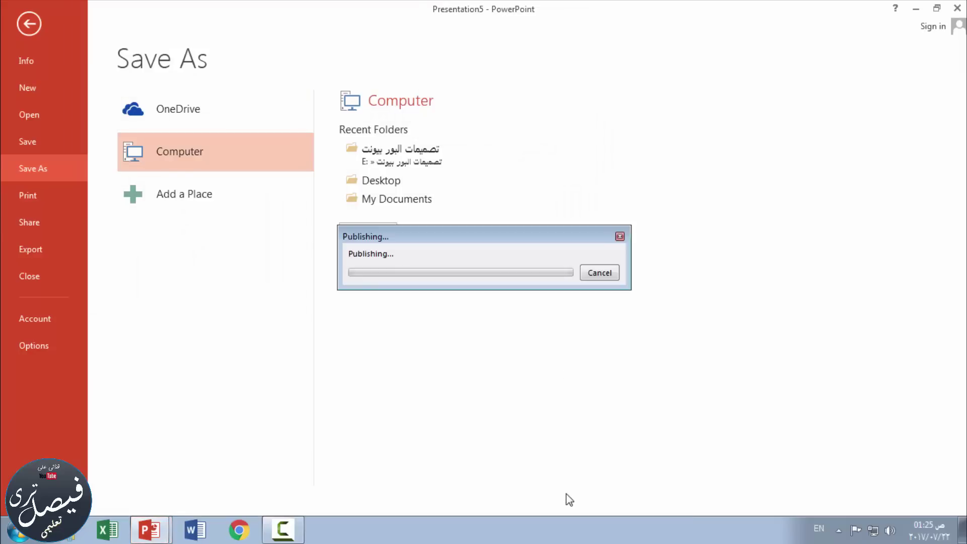